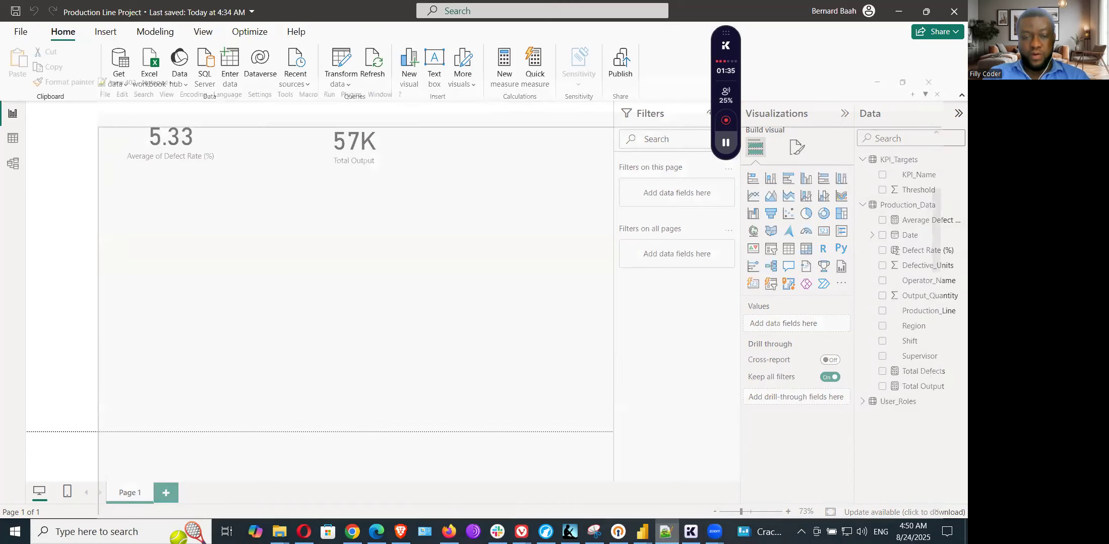
Step: Switch to Notepad++ and review the Step 6 notes on the Total Output and Average Defect Rate KPI cards
click(666, 532)
scroll(413, 398, down, 4)
scroll(412, 402, down, 3)
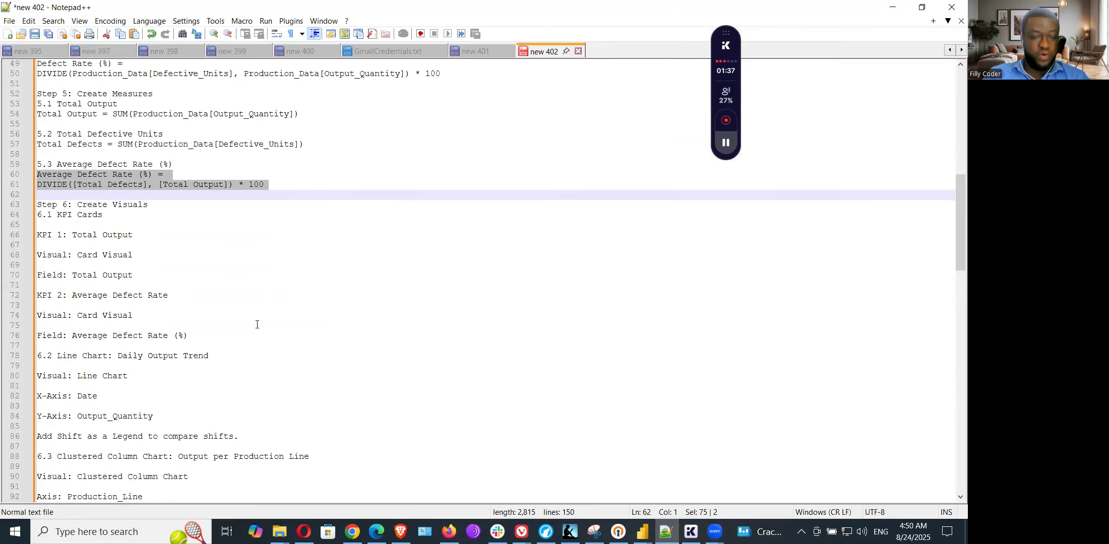
click(88, 205)
click(78, 215)
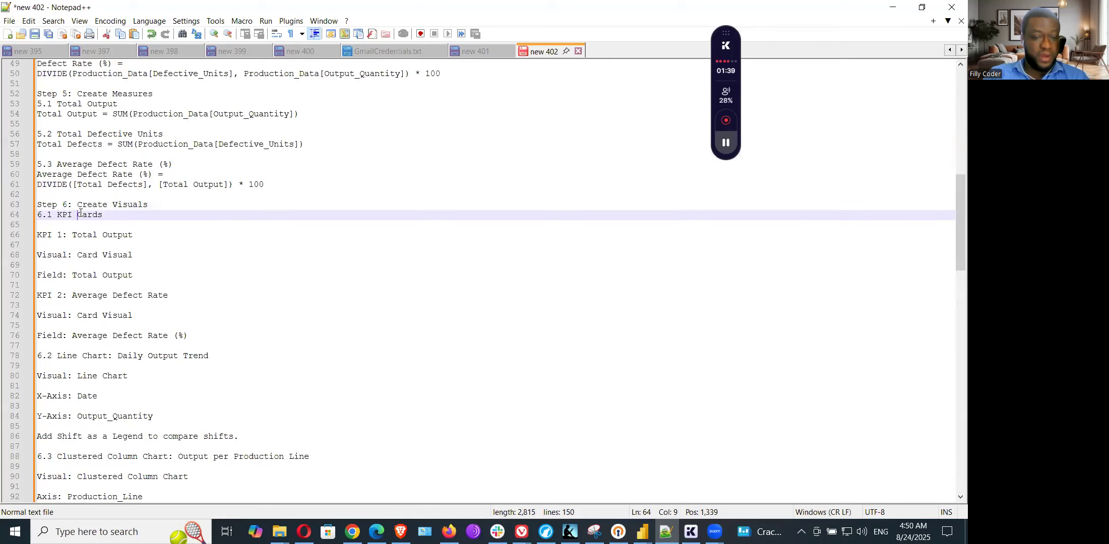
click(97, 235)
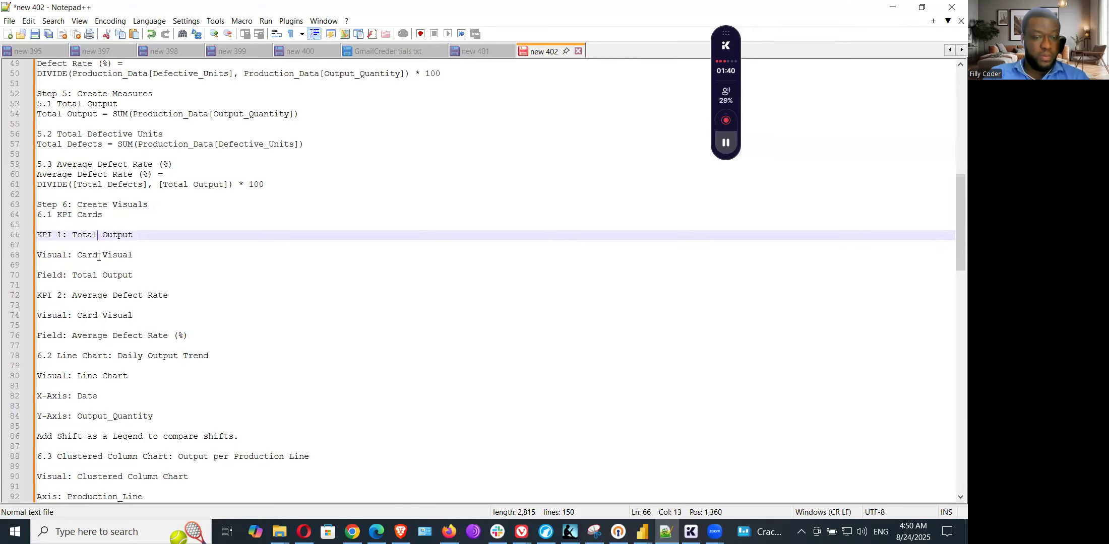
click(106, 288)
drag(133, 316, 78, 309)
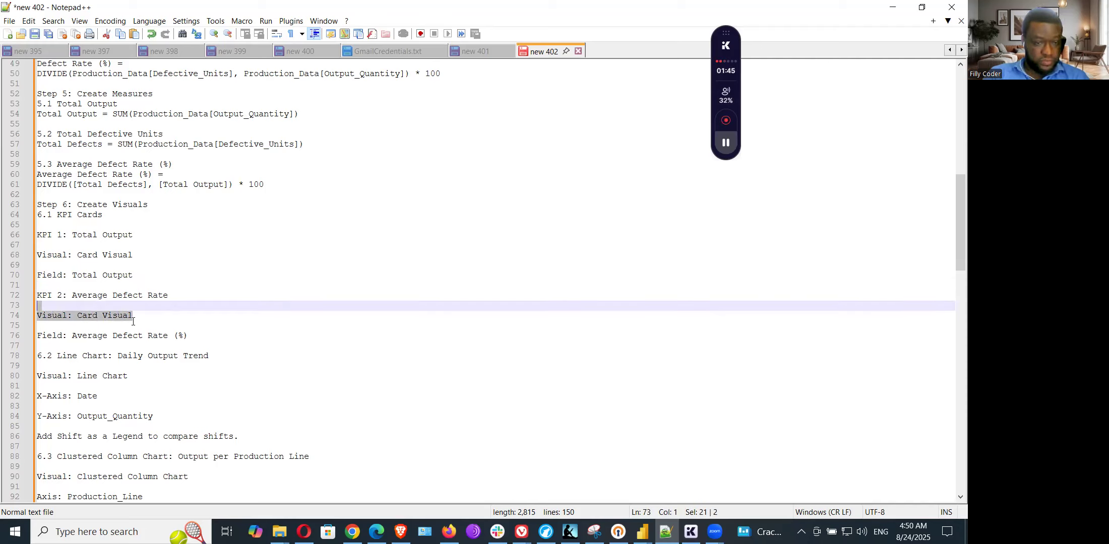
click(157, 317)
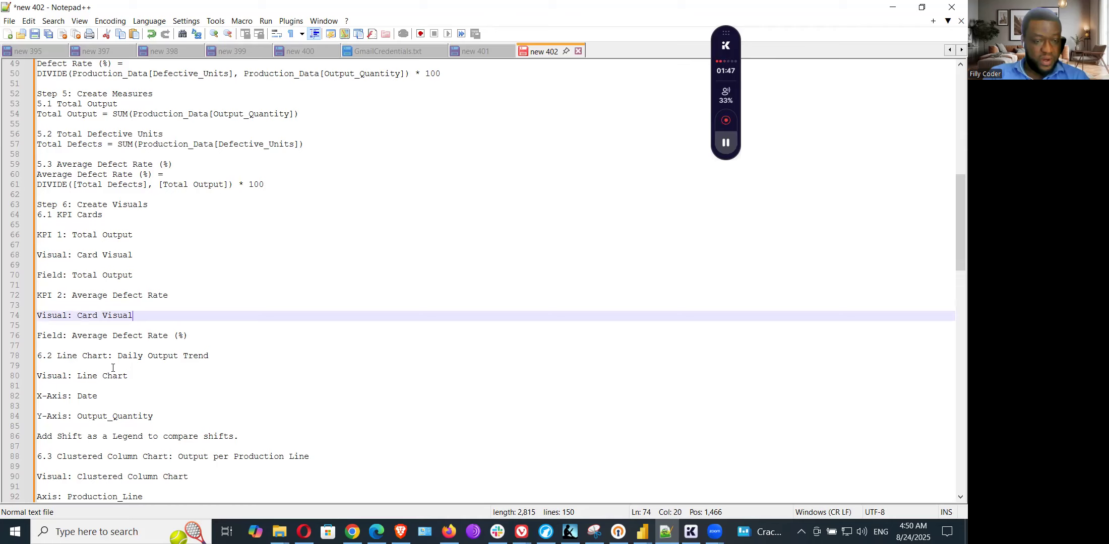
Step: Read the 6.2 Line Chart requirements for axes and legend, and examine the Usibras_ProductionLine_Dashboard report in Power BI for reference
click(86, 355)
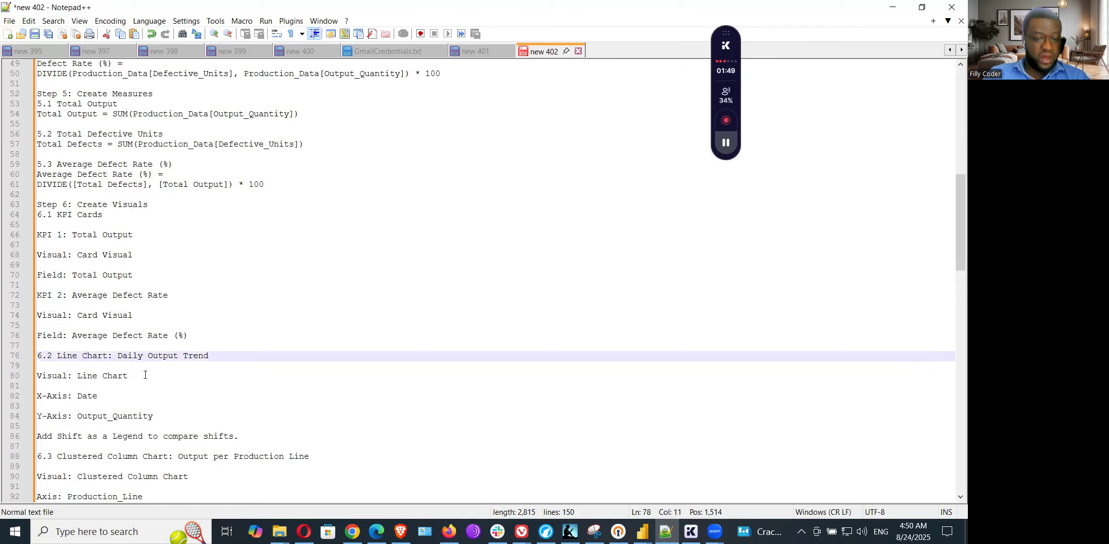
drag(143, 361, 245, 364)
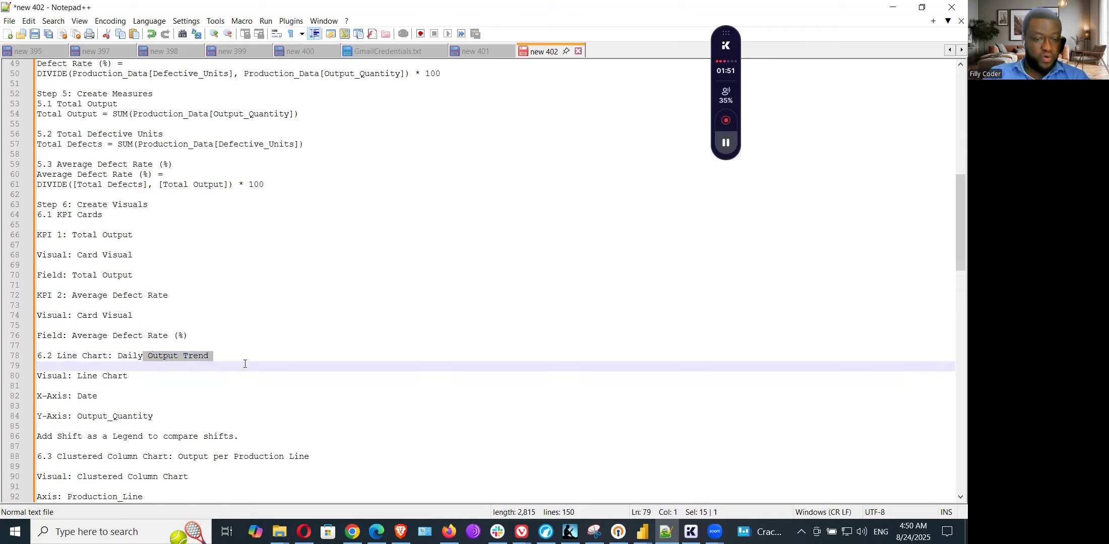
click(107, 375)
click(88, 397)
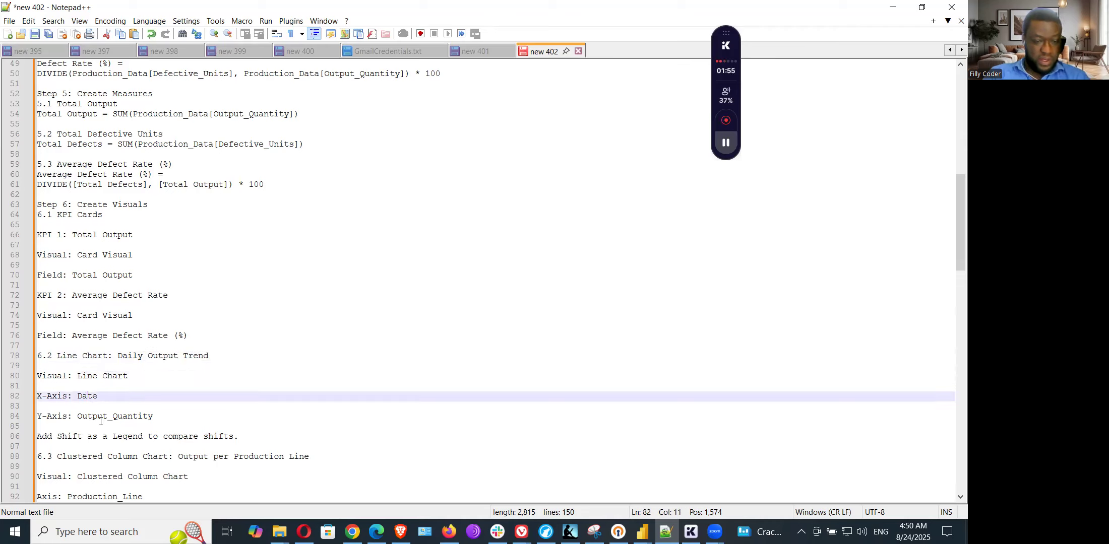
click(100, 418)
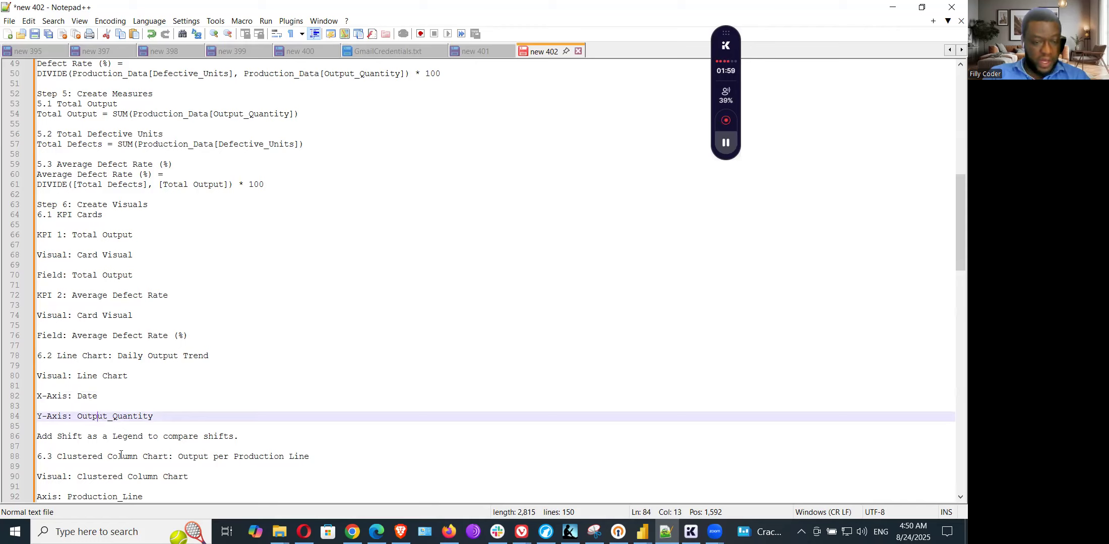
click(240, 435)
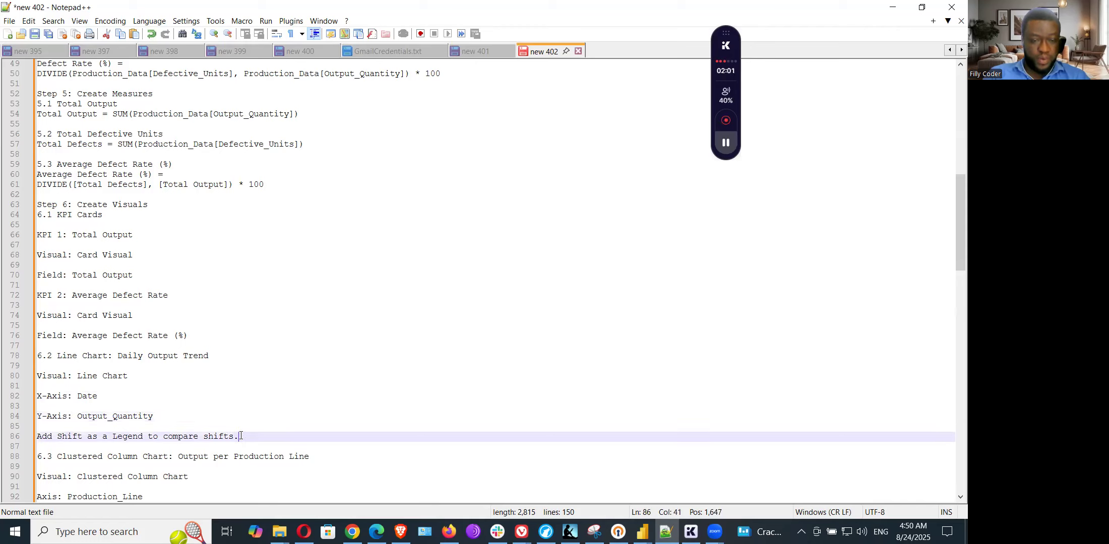
mouse_move(641, 532)
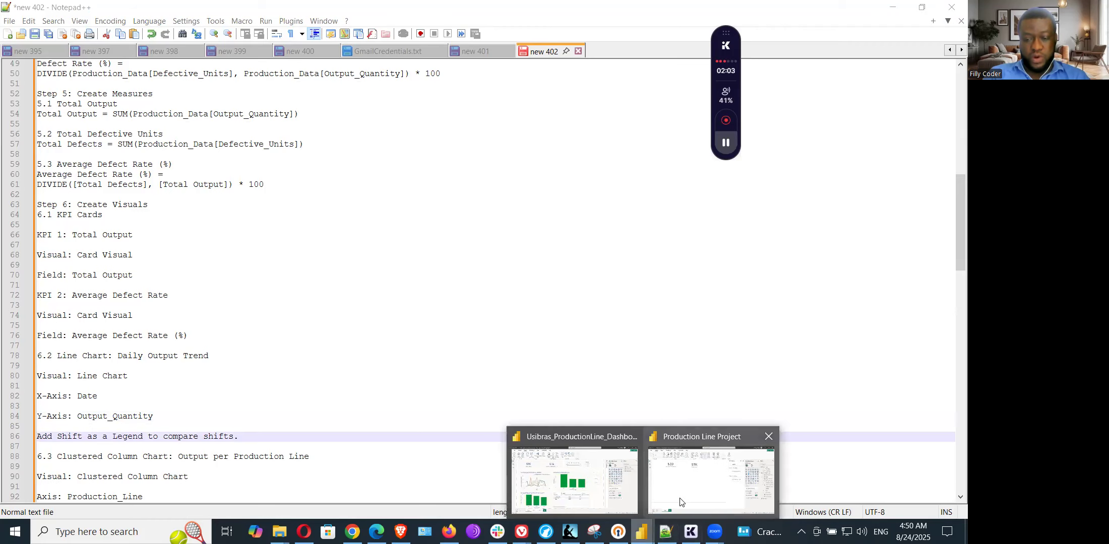
click(575, 479)
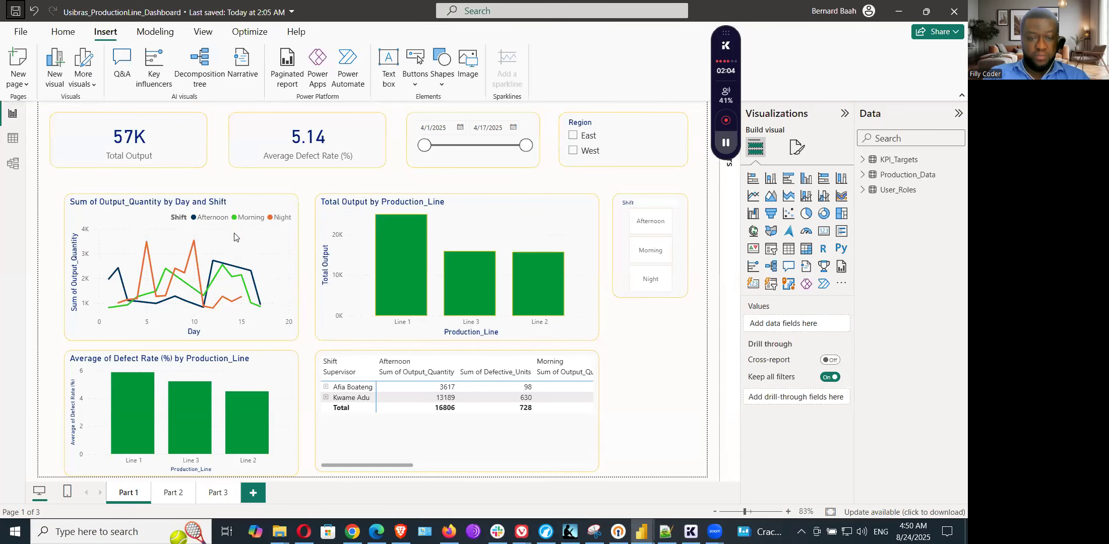
Step: Switch to the Production Line Project report, add a line chart below the cards and assign Date to its X-axis
mouse_move(641, 532)
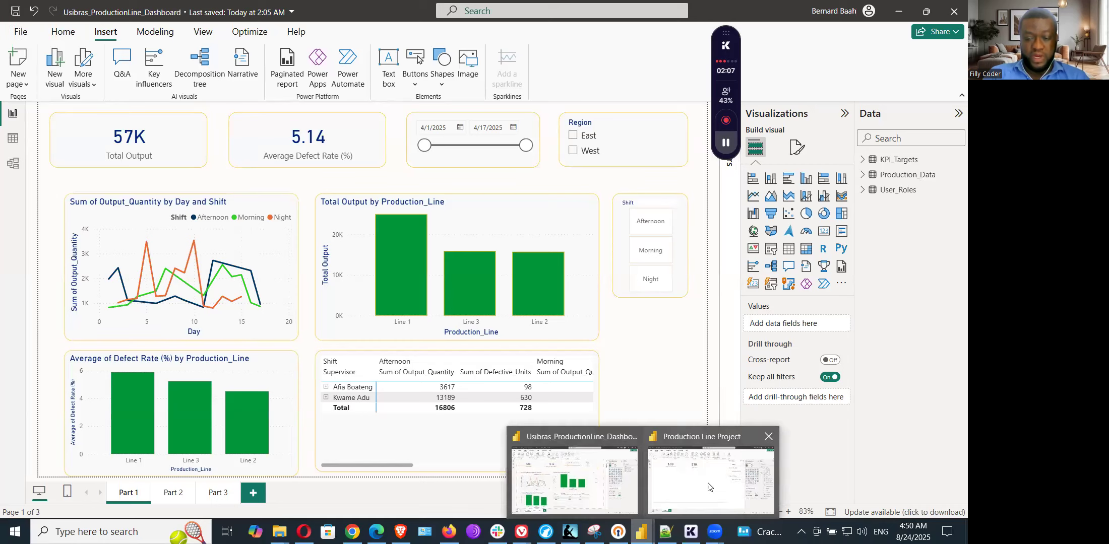
click(711, 484)
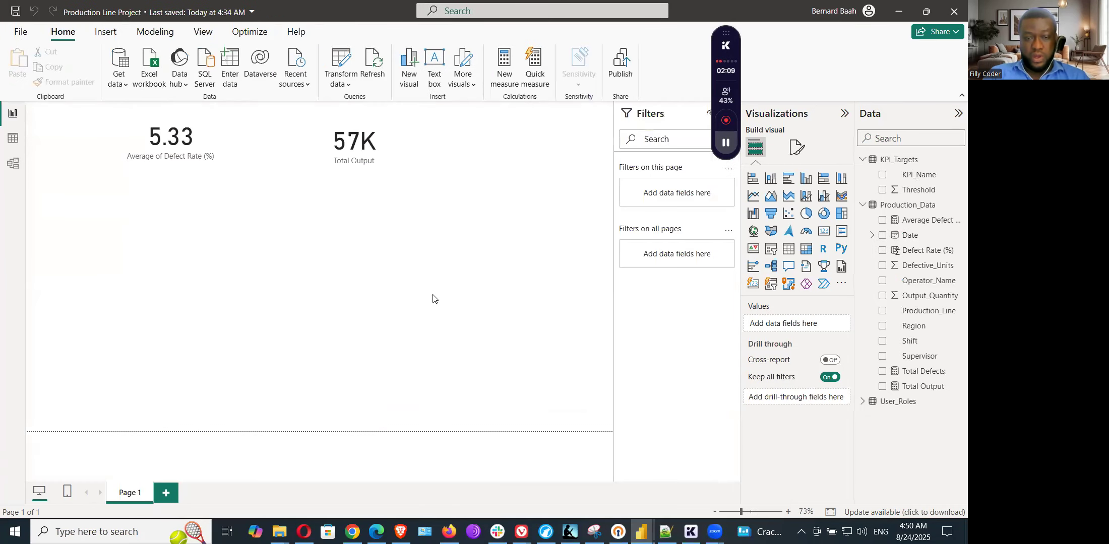
click(756, 200)
drag(231, 368, 326, 370)
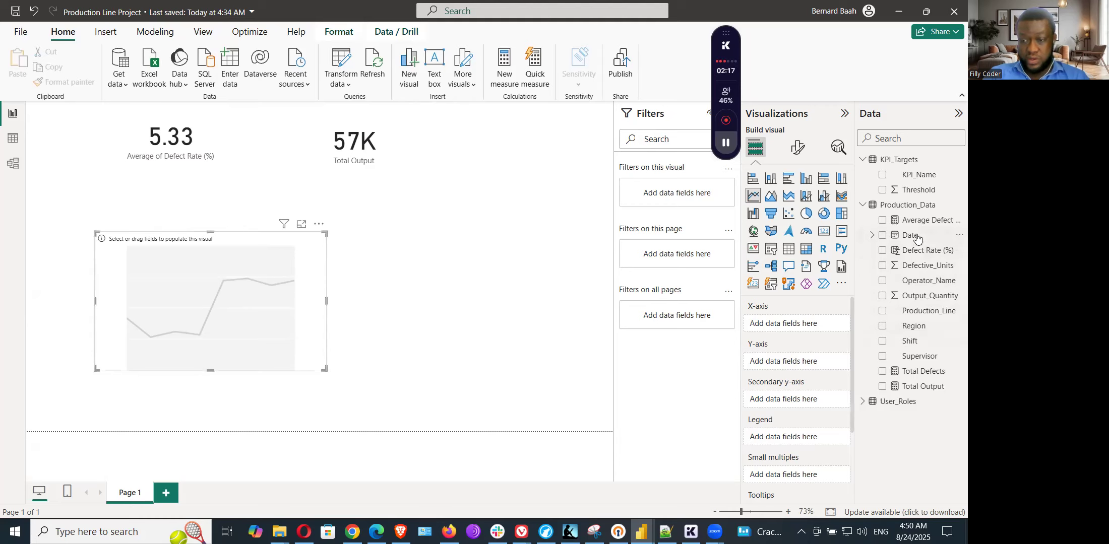
click(871, 235)
drag(905, 236, 790, 327)
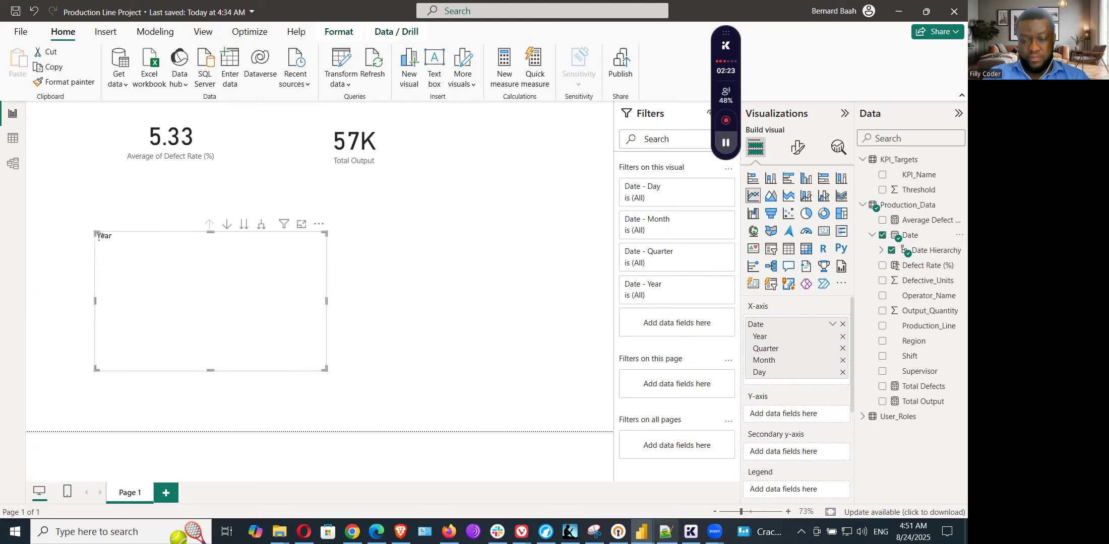
Step: Recheck the chart notes in Notepad++, return to the Production Line Project report in Power BI and assign Output_Quantity to the line chart's Y-axis
click(666, 532)
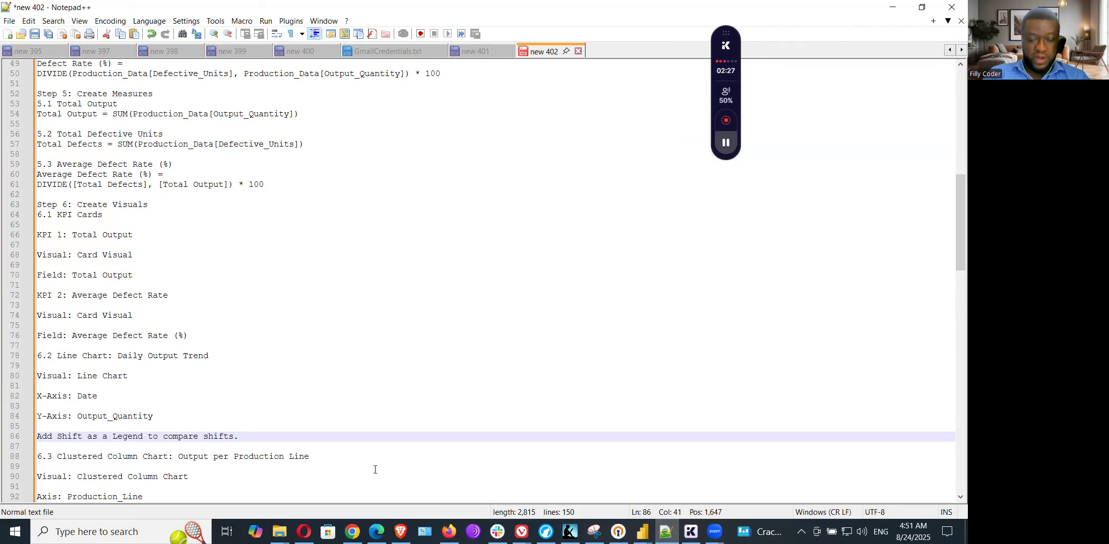
mouse_move(609, 500)
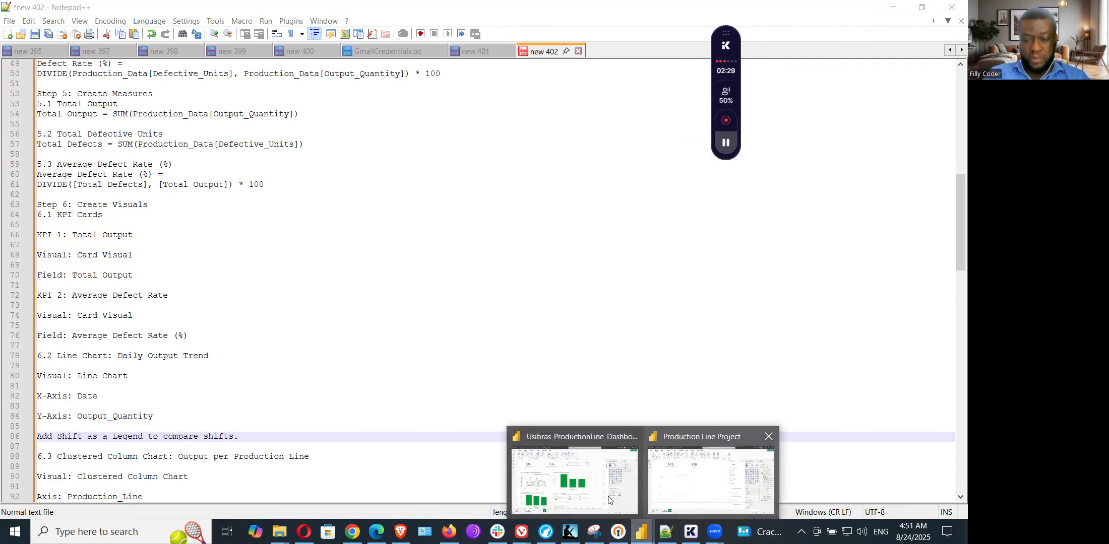
click(696, 489)
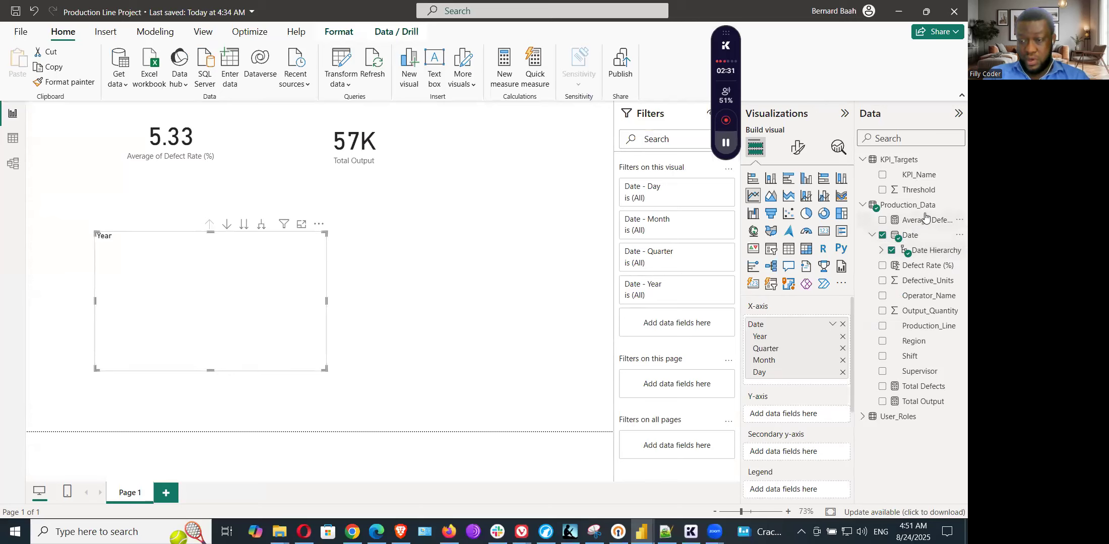
drag(928, 315, 820, 418)
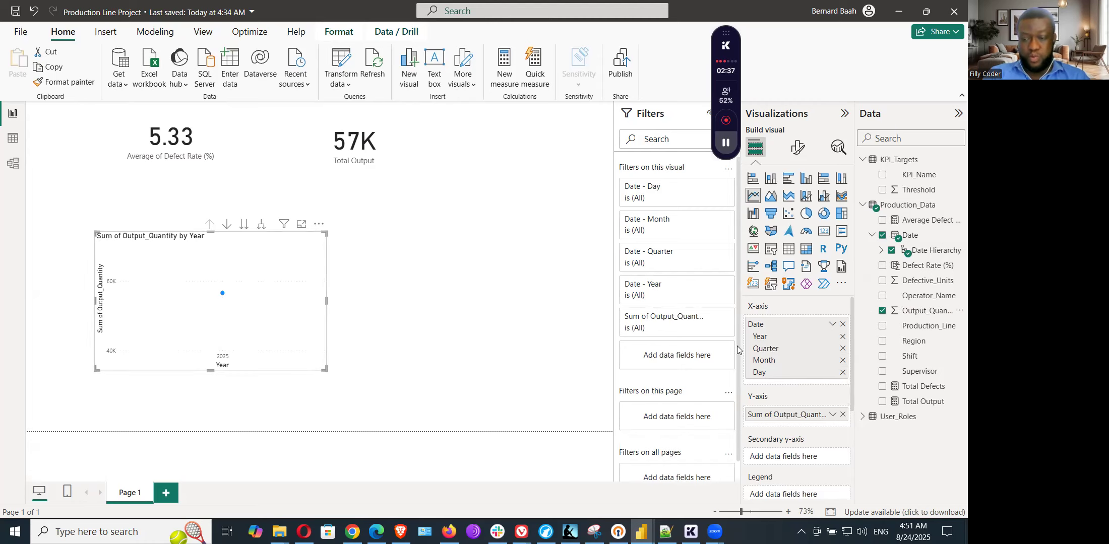
Step: Remove Year, Quarter and Month from the line chart's X-axis date hierarchy, keeping only Day
click(841, 337)
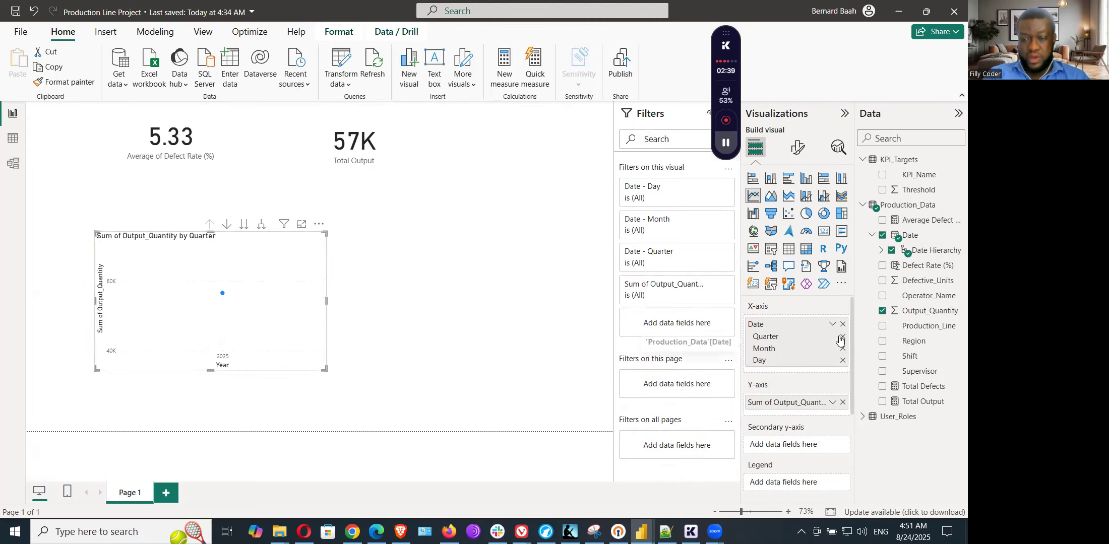
click(842, 337)
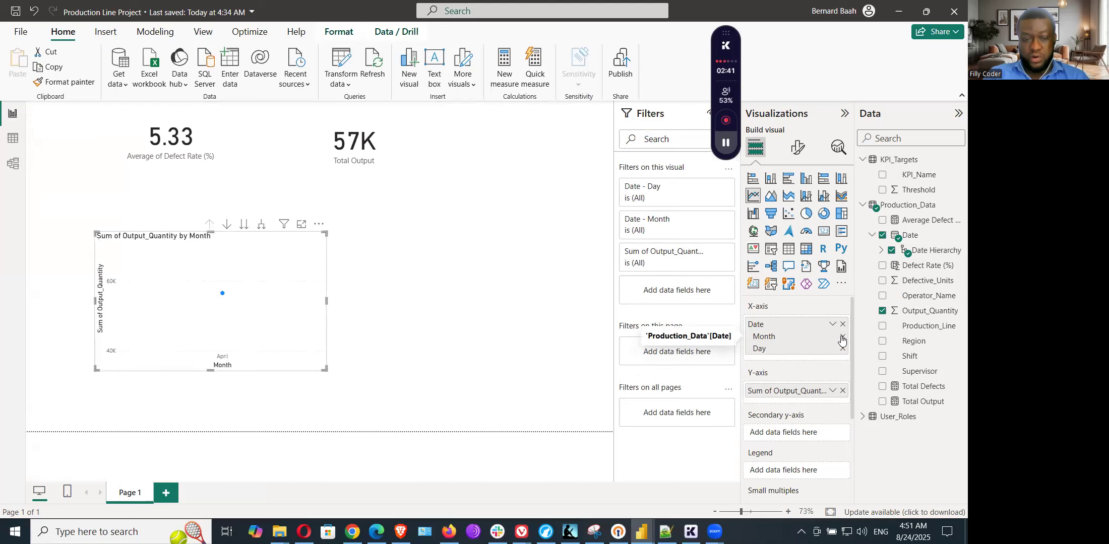
click(842, 337)
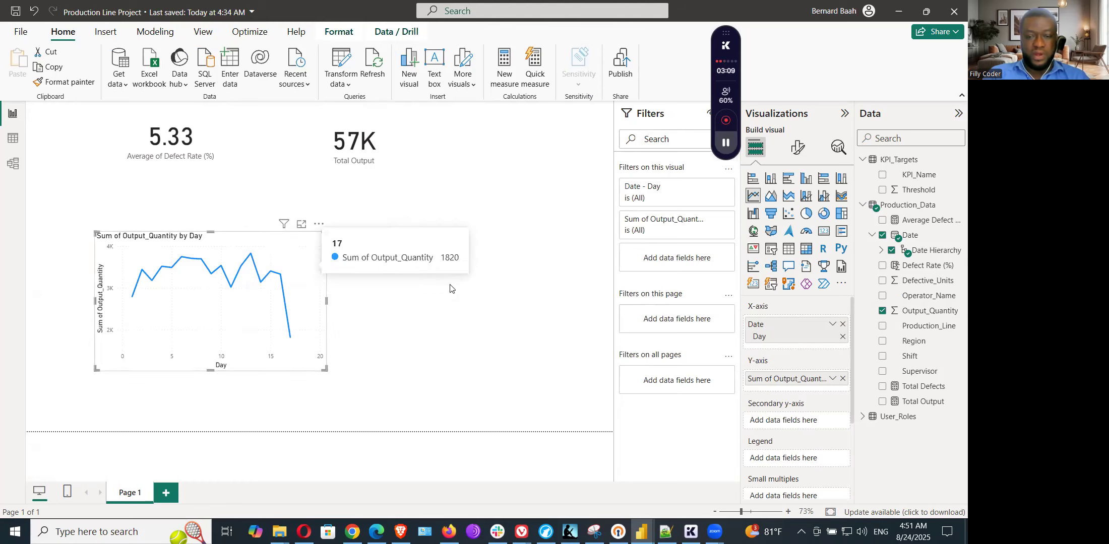
Step: Move the line chart slightly up and to the left beneath the Average of Defect Rate (%) card, and deselect it
click(337, 288)
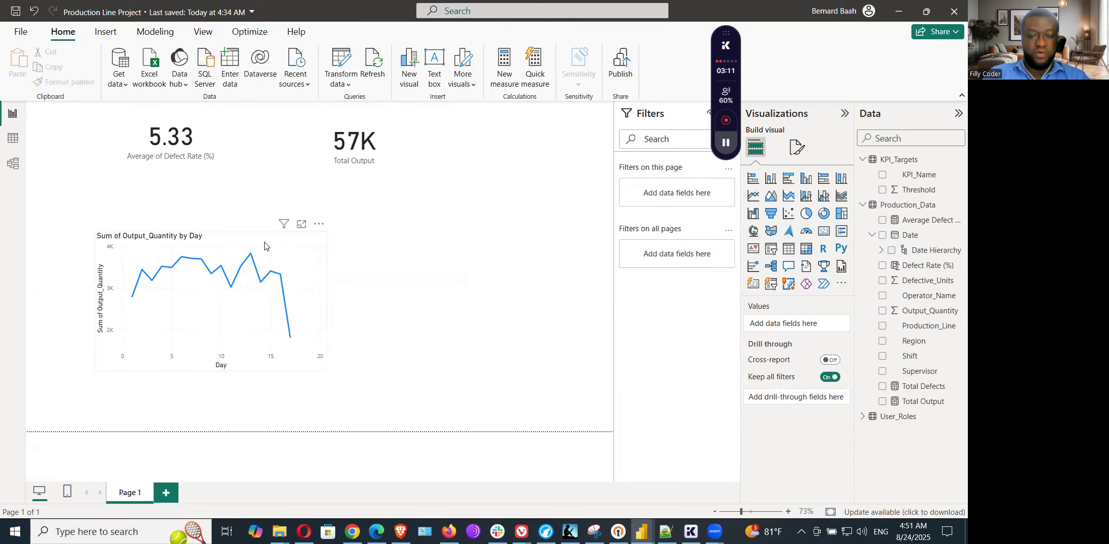
click(264, 245)
drag(265, 246, 224, 231)
click(392, 272)
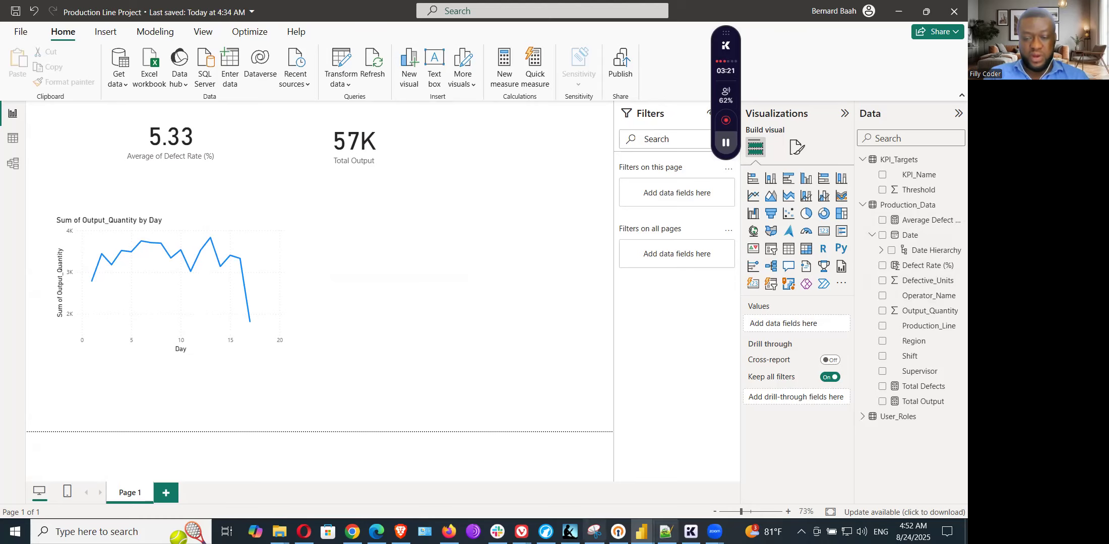
Step: Switch to Notepad++ and check the note on adding a legend to the line chart
click(665, 532)
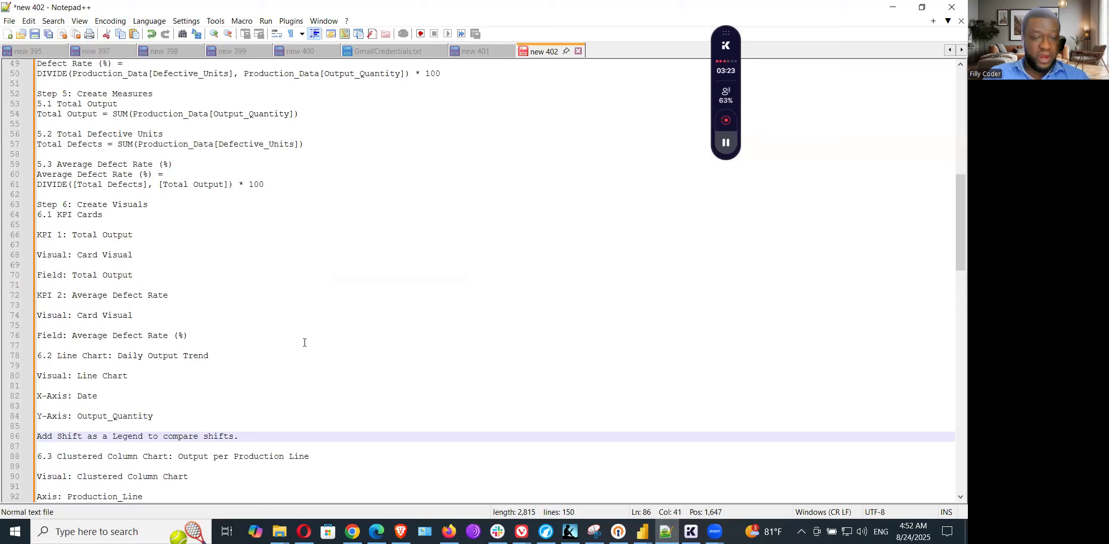
scroll(126, 369, down, 6)
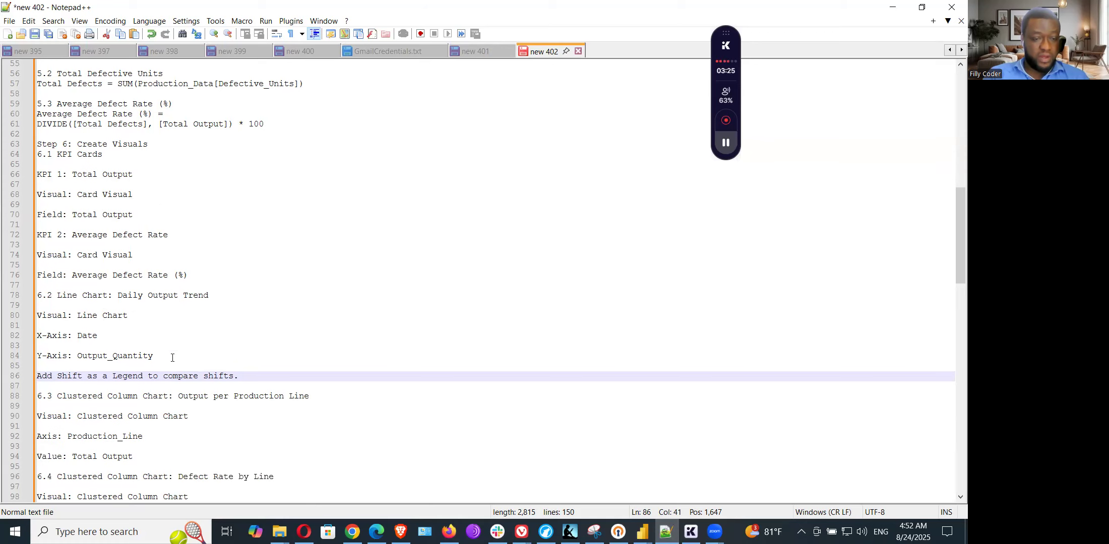
click(78, 251)
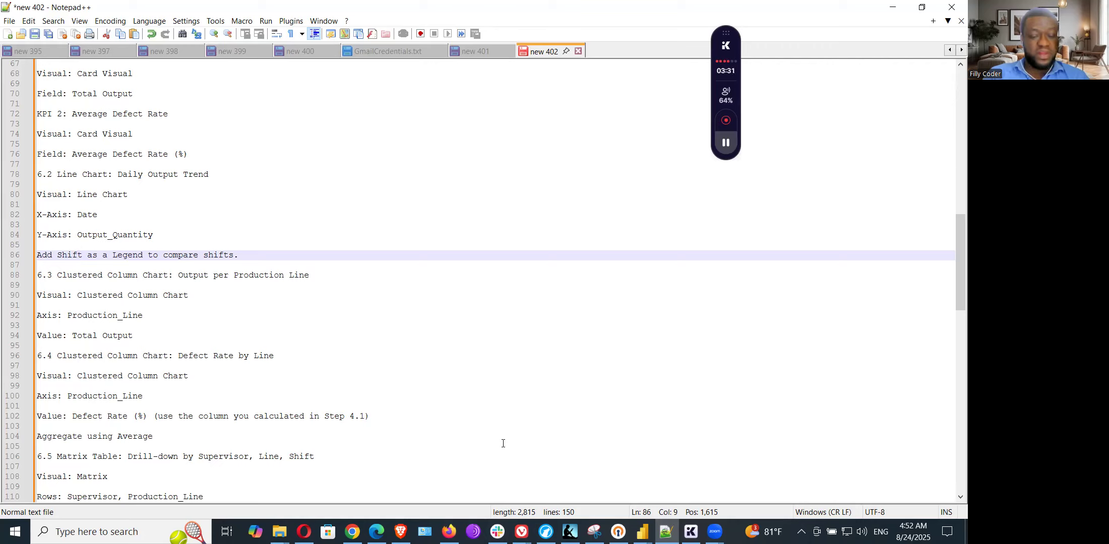
Step: Return to the Production Line Project report in Power BI and assign Shift as the line chart's legend
mouse_move(641, 532)
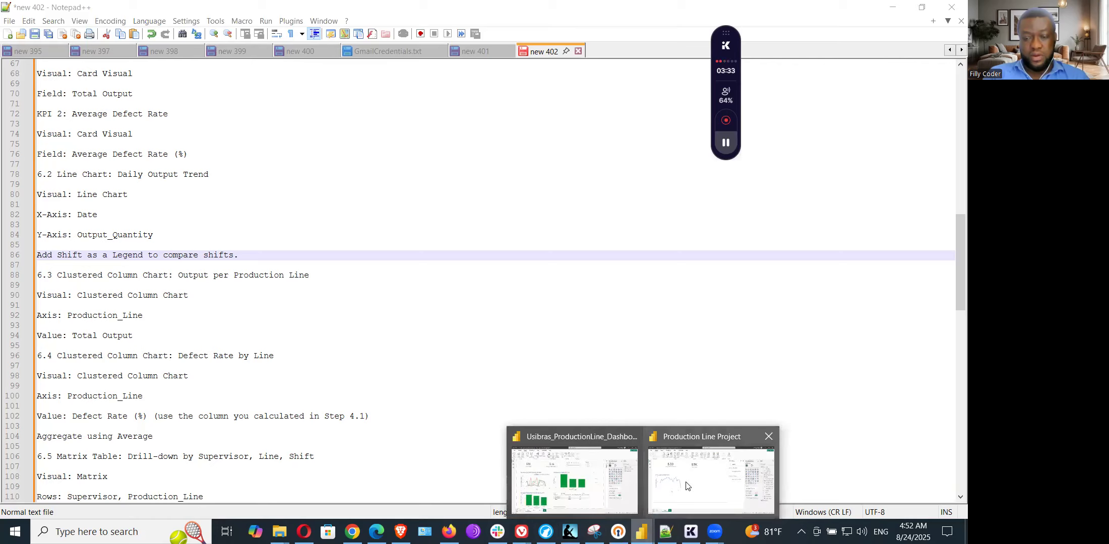
click(686, 485)
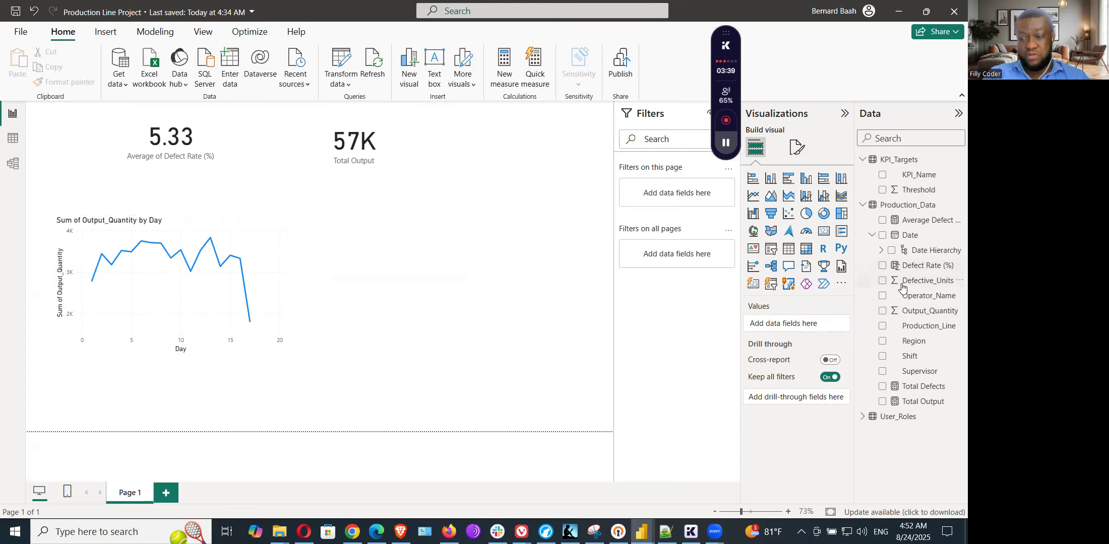
click(267, 272)
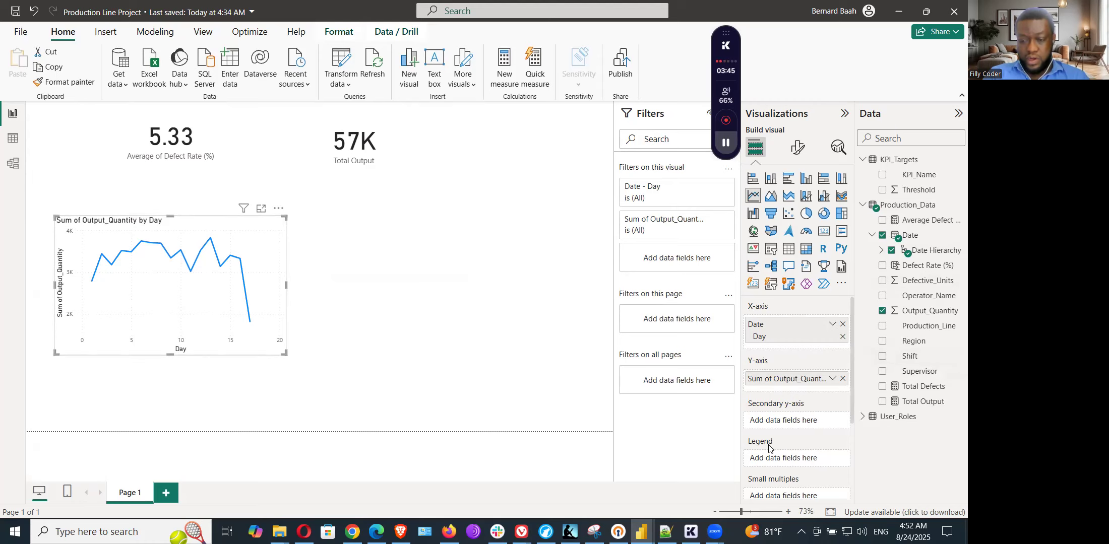
drag(921, 363, 803, 467)
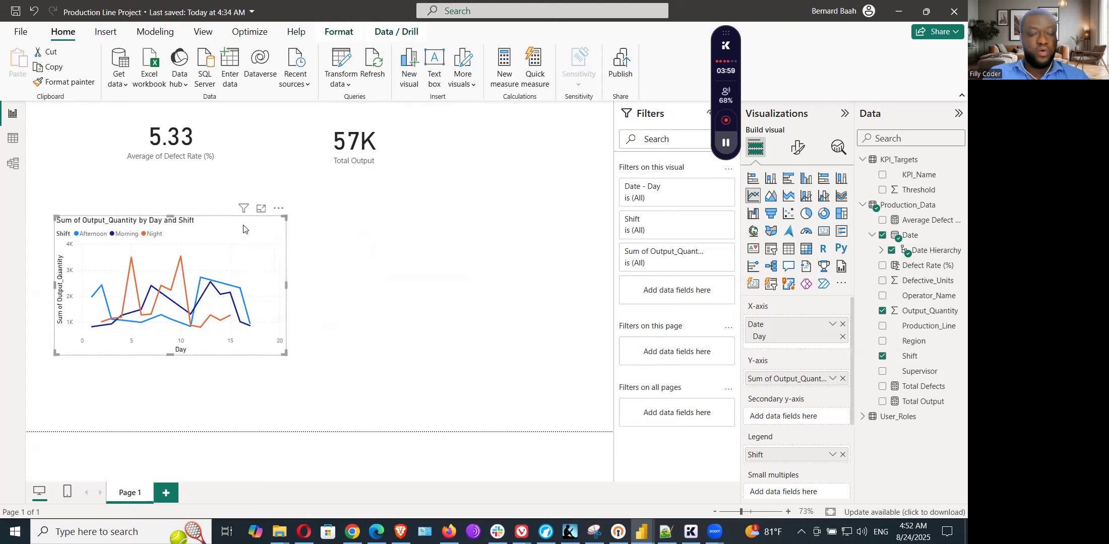
Step: Compare the line chart with the one in the Usibras_ProductionLine_Dashboard report, and return to the Production Line Project report
mouse_move(640, 531)
click(554, 467)
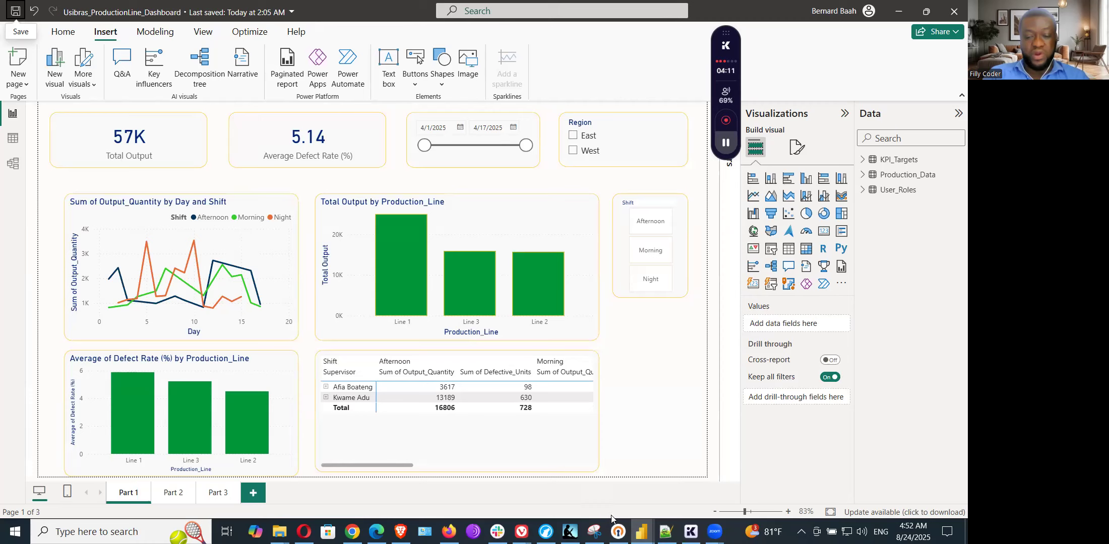
mouse_move(641, 532)
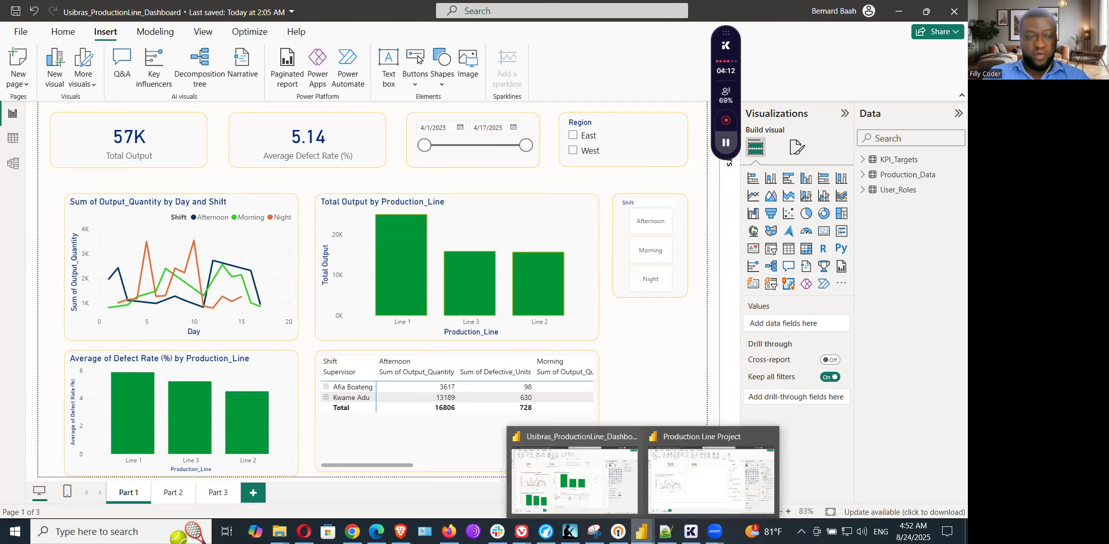
click(677, 466)
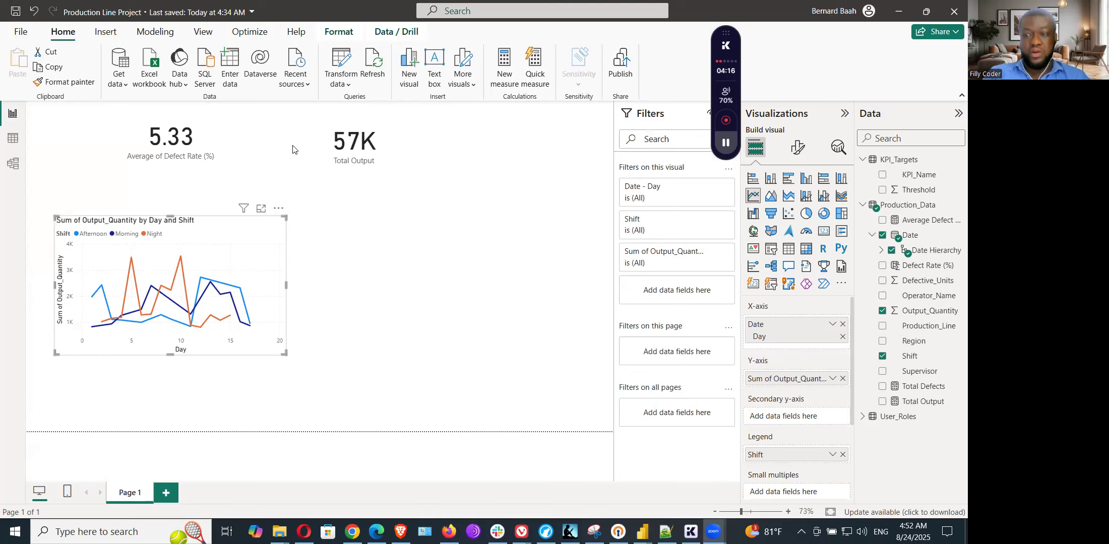
click(229, 233)
click(335, 33)
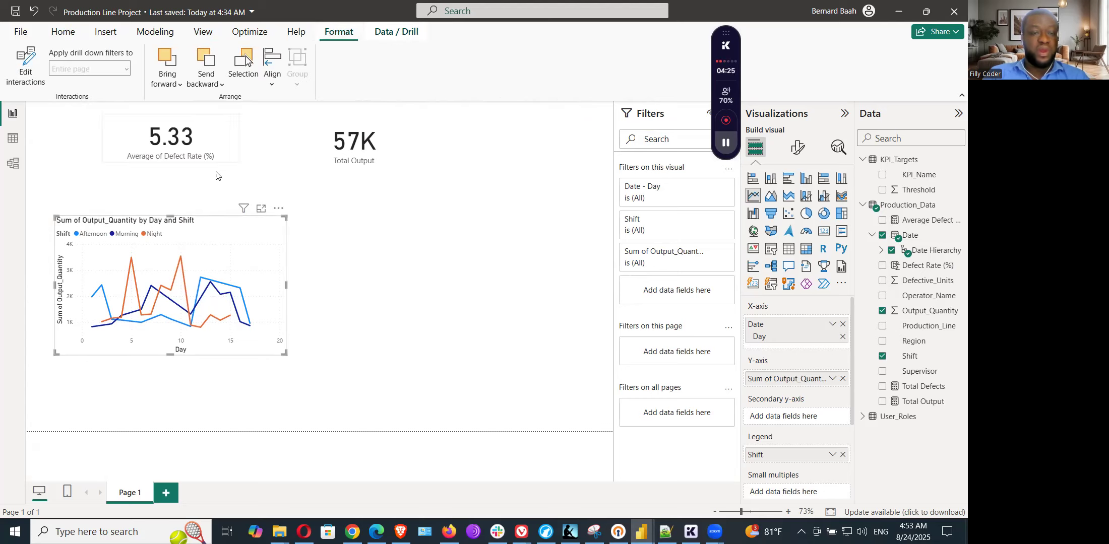
right_click(254, 242)
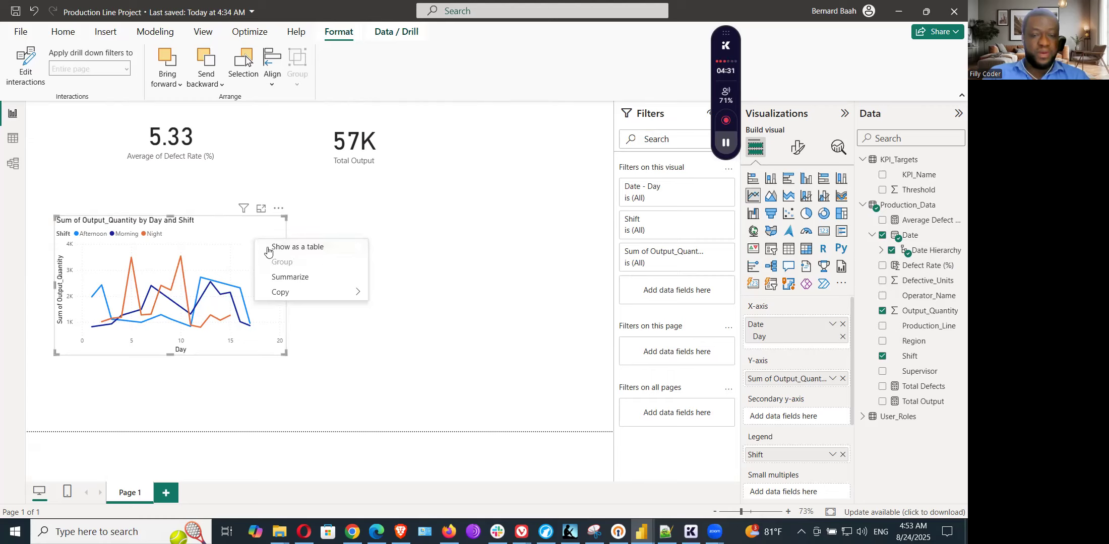
click(216, 228)
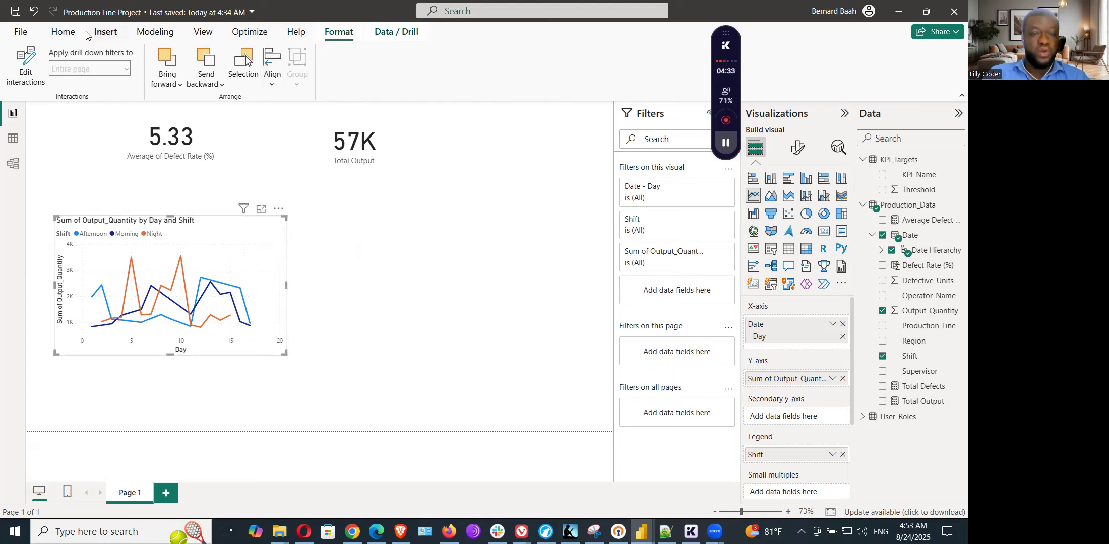
click(59, 33)
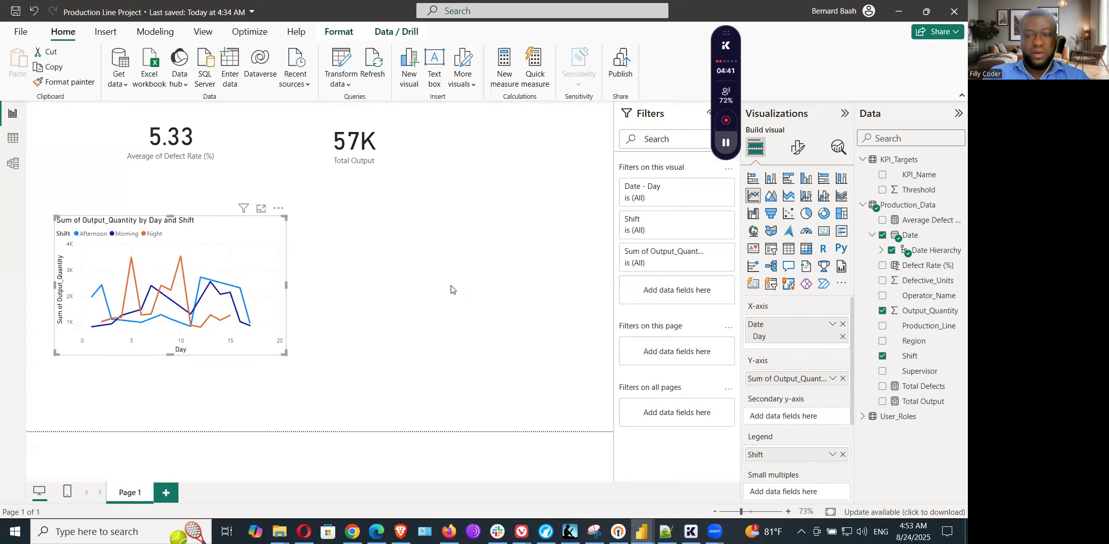
click(459, 379)
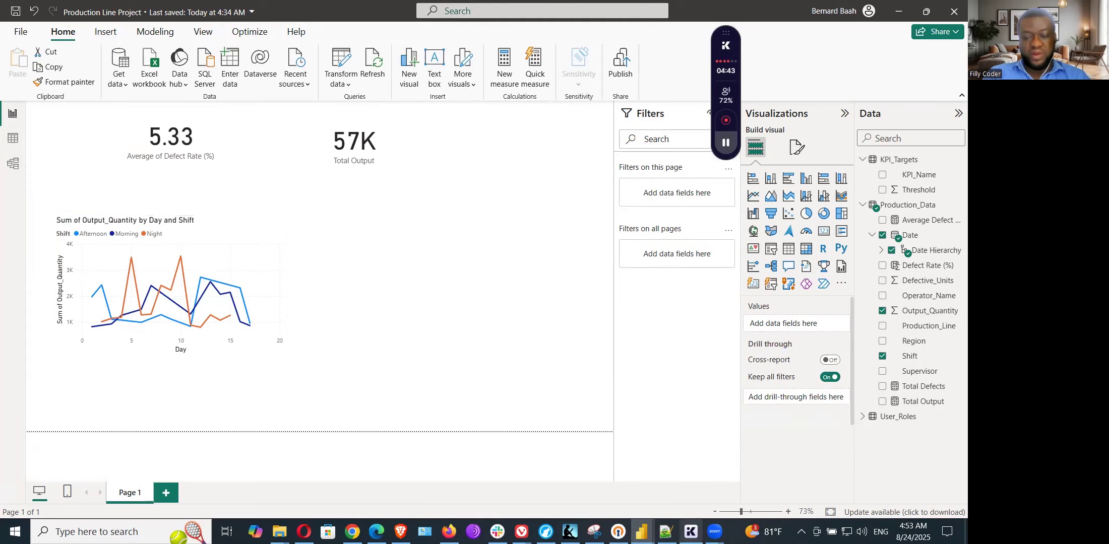
Step: Switch to Notepad++ and read section 6.4 on the clustered column chart of defect rate by line, including its aggregation
click(666, 532)
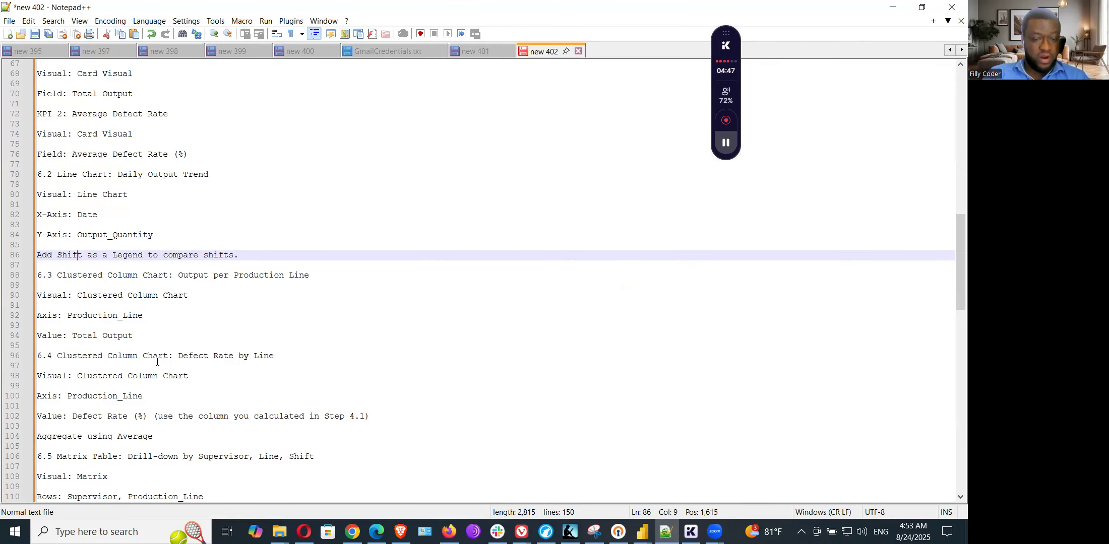
click(137, 356)
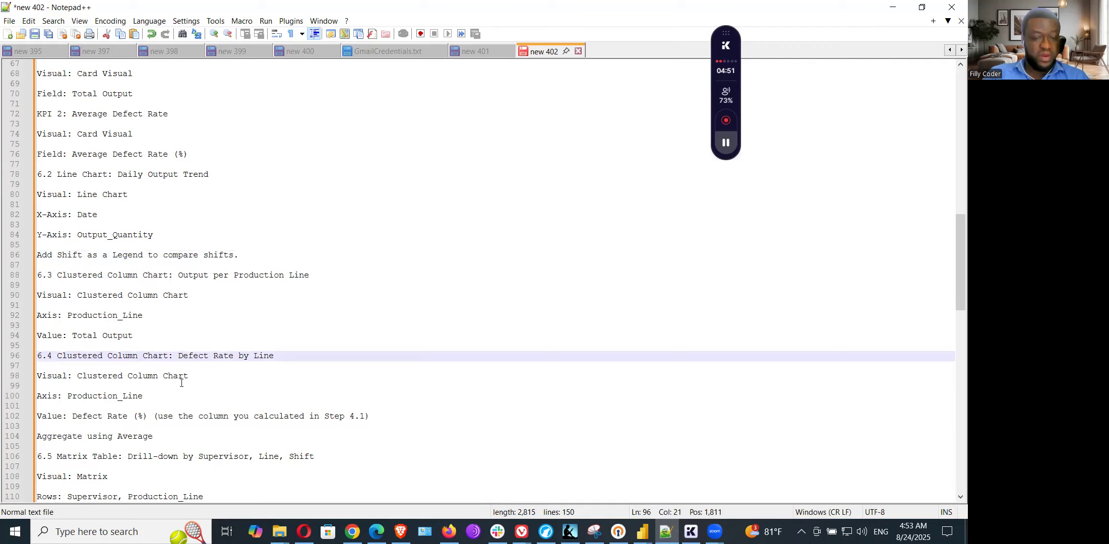
drag(104, 400, 170, 424)
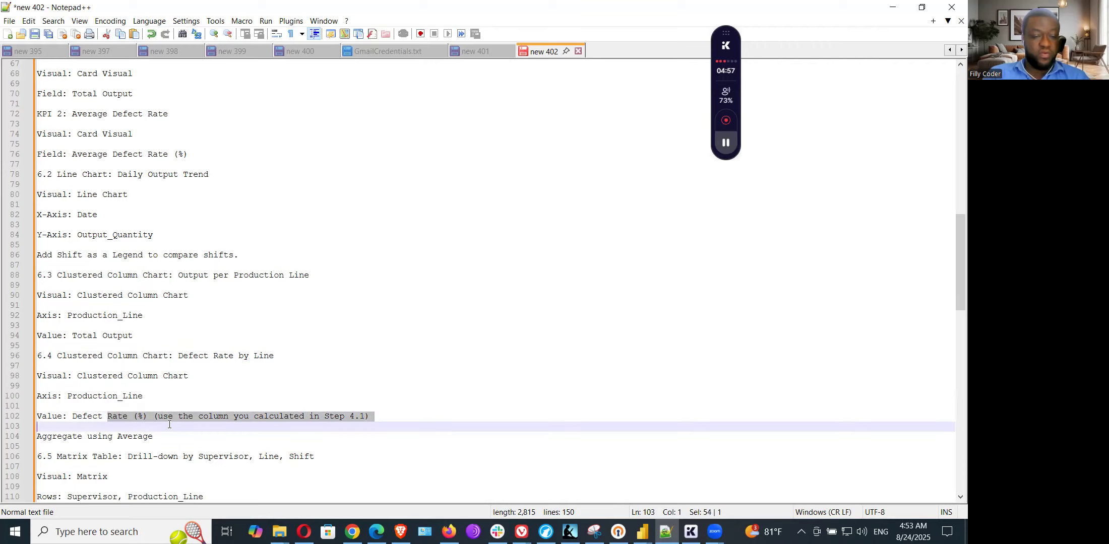
click(134, 437)
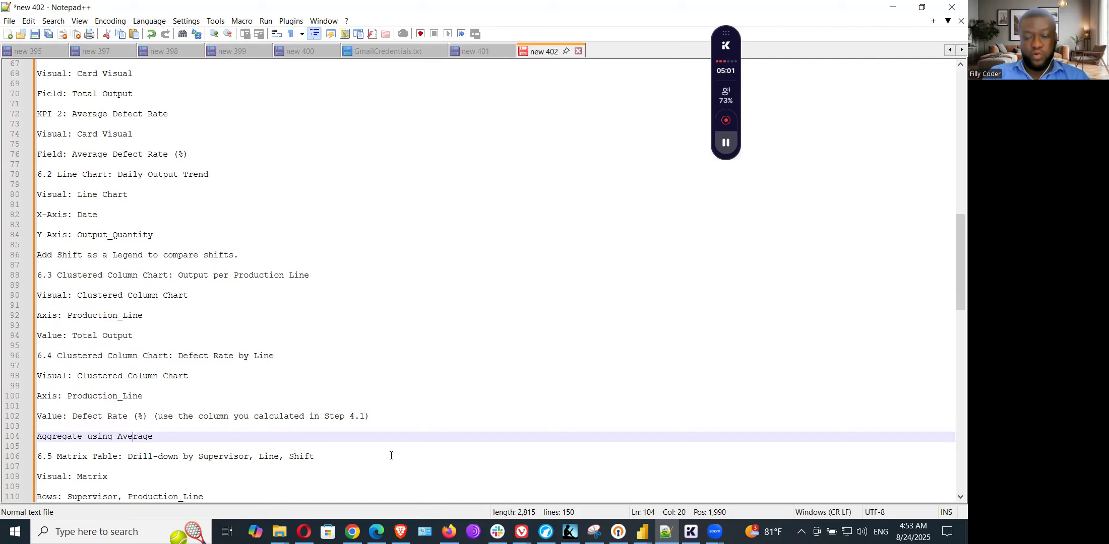
Step: Return to the Production Line Project report in Power BI and insert an empty clustered column chart just to the right of the line chart
click(641, 532)
click(685, 467)
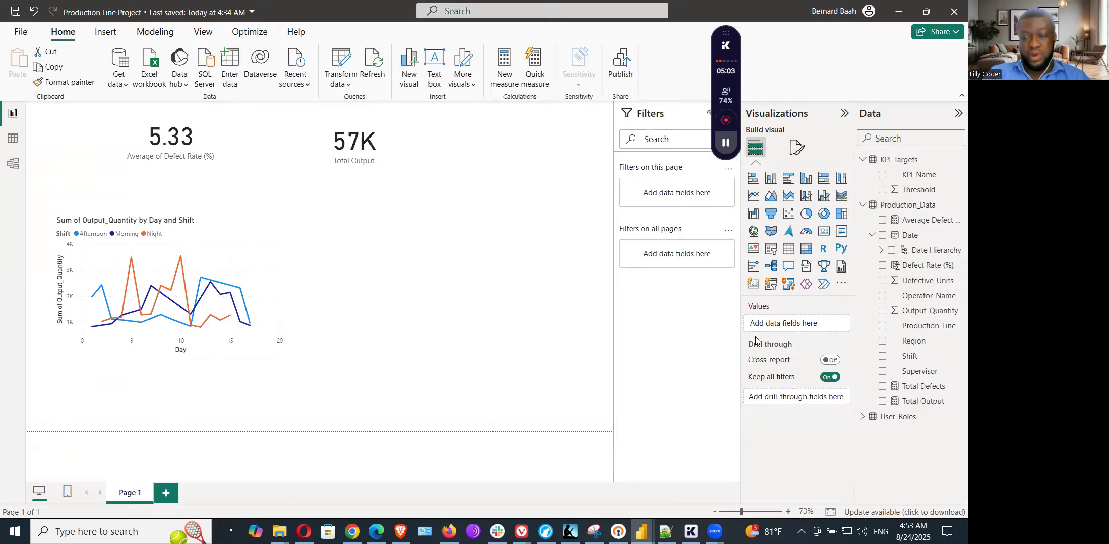
click(806, 179)
drag(258, 386, 472, 239)
drag(489, 282, 483, 327)
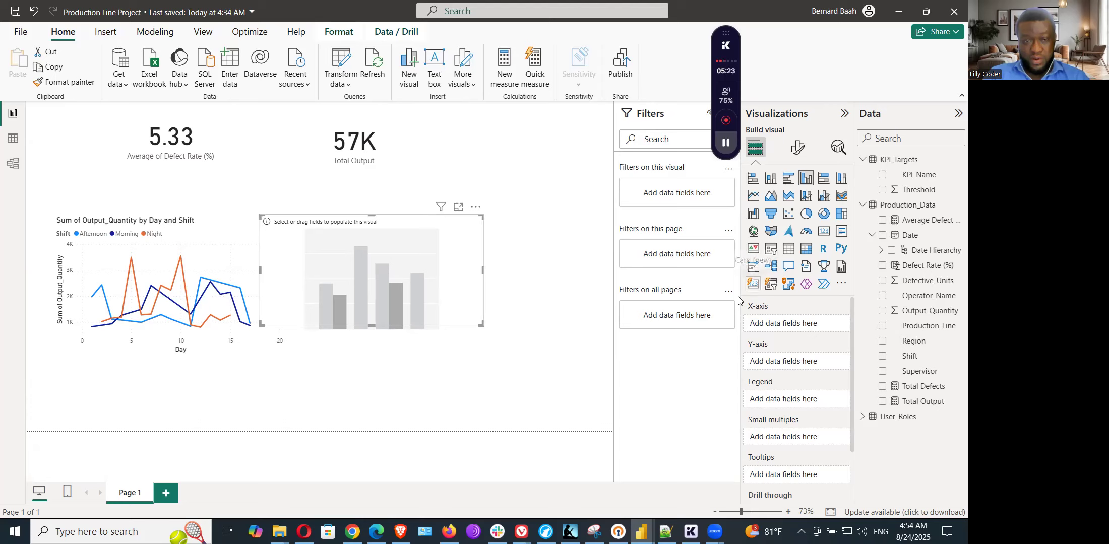
drag(419, 222, 426, 223)
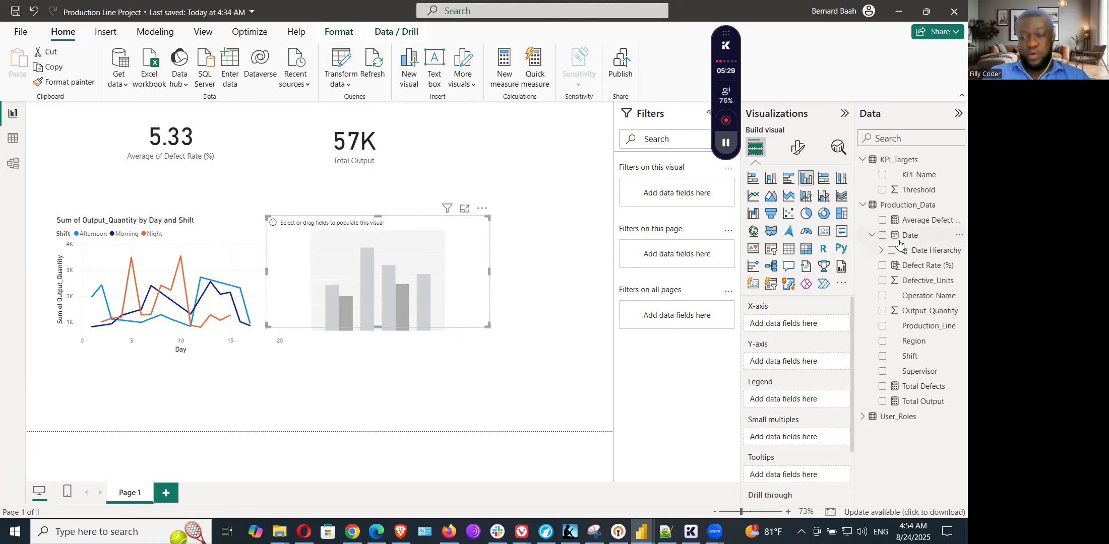
Step: Check the chart's axis in the Notepad++ notes, and in Power BI assign Production_Line to its X-axis and Average Defect Rate (%) to its Y-axis
click(665, 532)
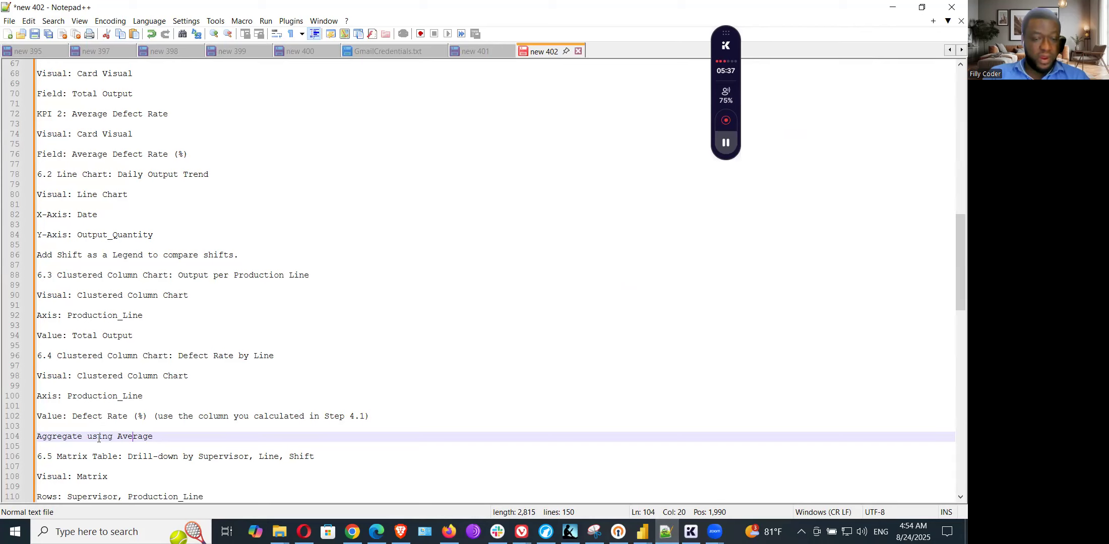
click(113, 396)
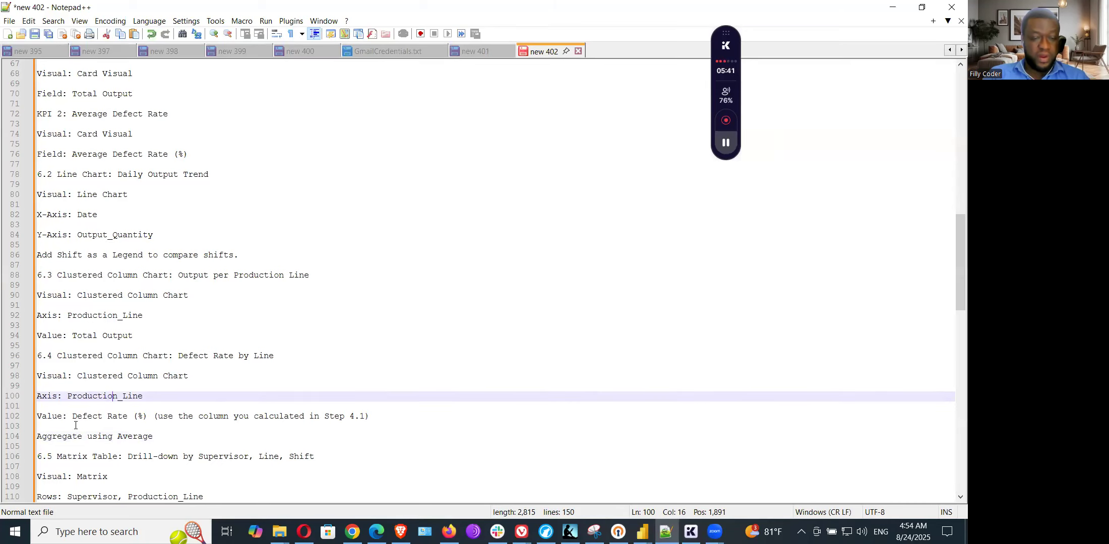
click(641, 532)
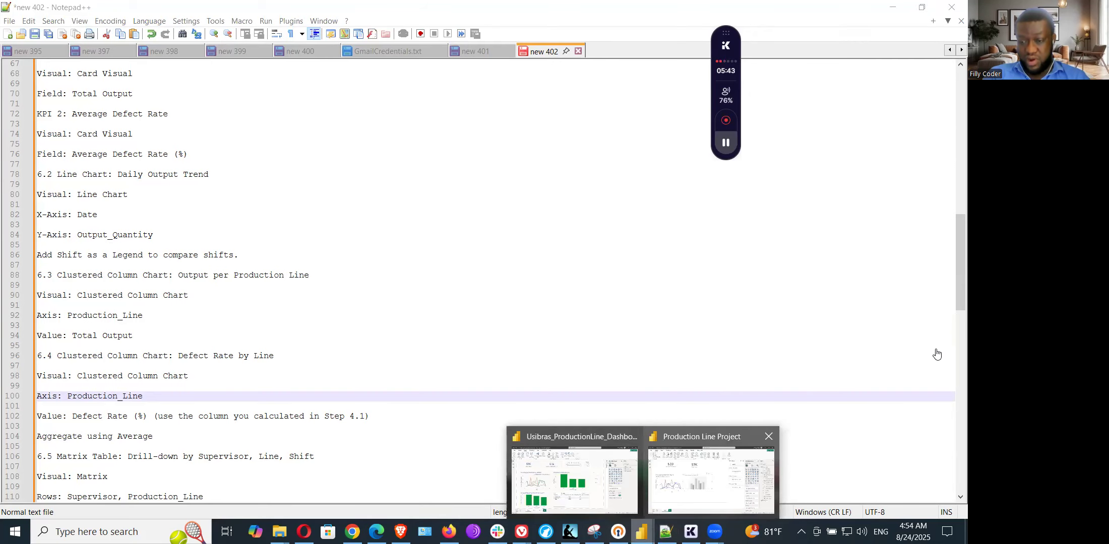
click(711, 478)
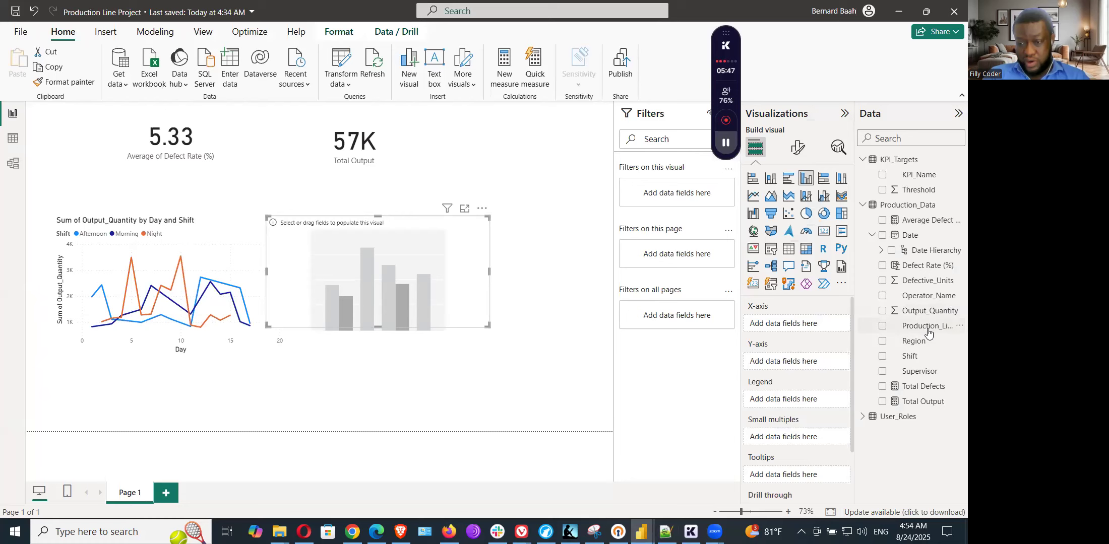
drag(928, 331, 817, 327)
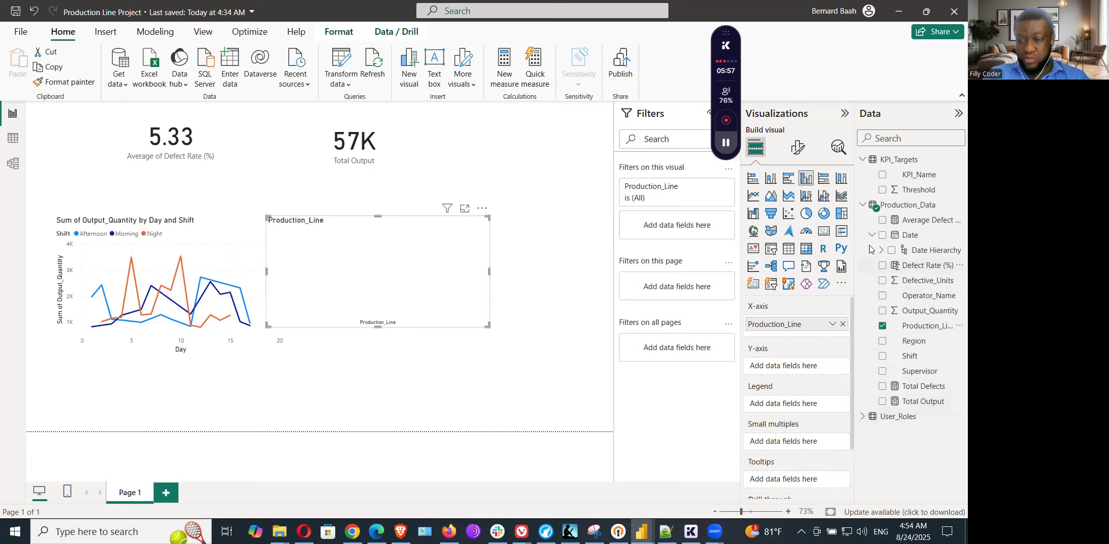
drag(923, 220, 797, 371)
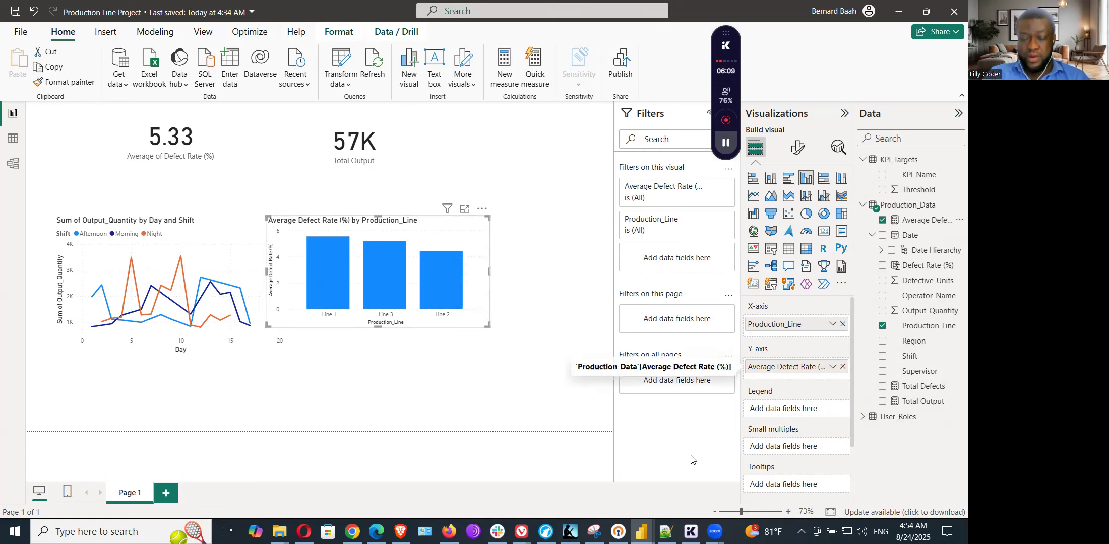
Step: Compare the column chart with the defect rate chart in the Usibras_ProductionLine_Dashboard report, and return to the Production Line Project report
mouse_move(641, 531)
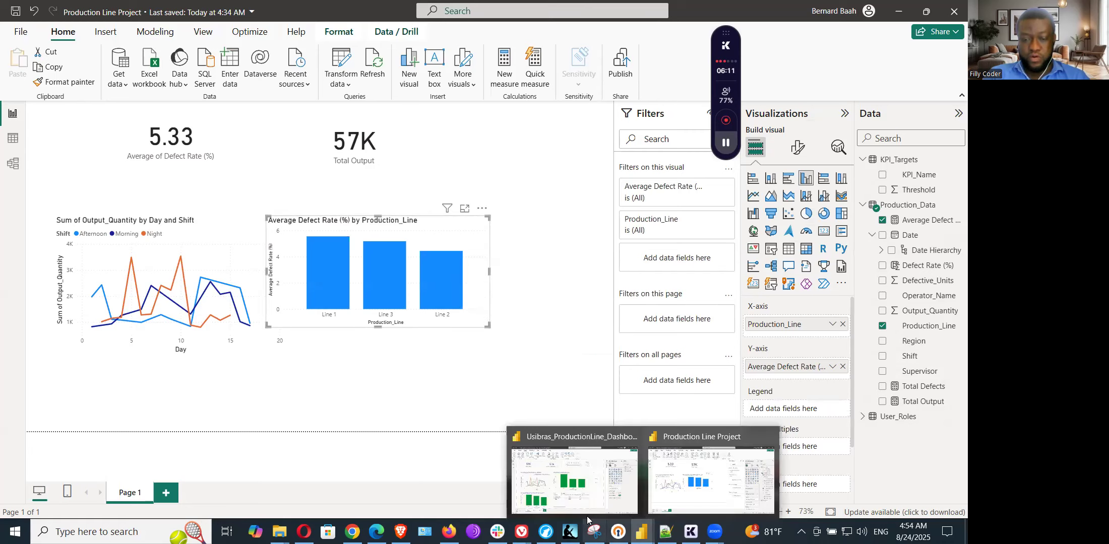
click(584, 489)
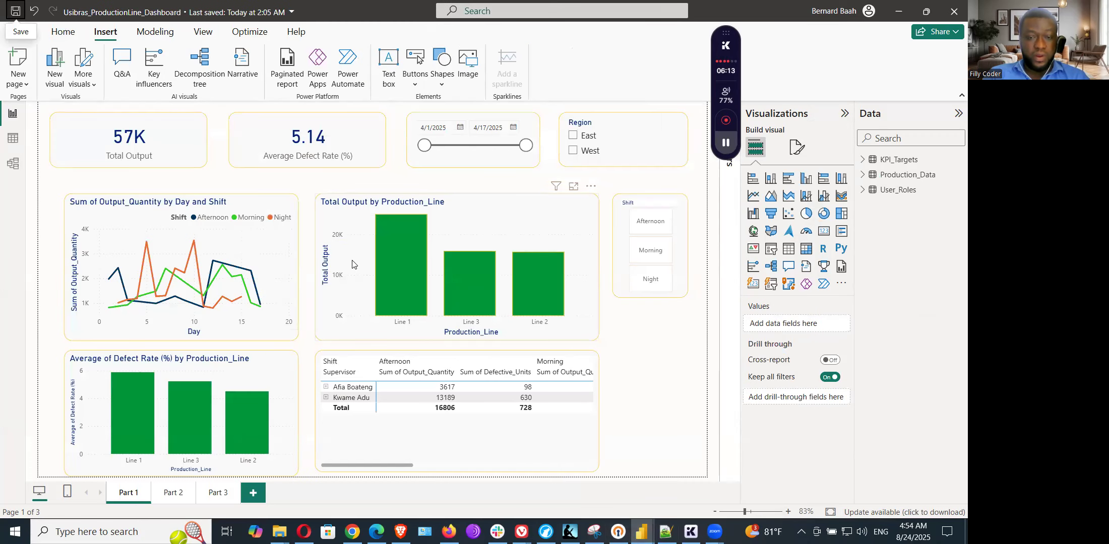
mouse_move(194, 435)
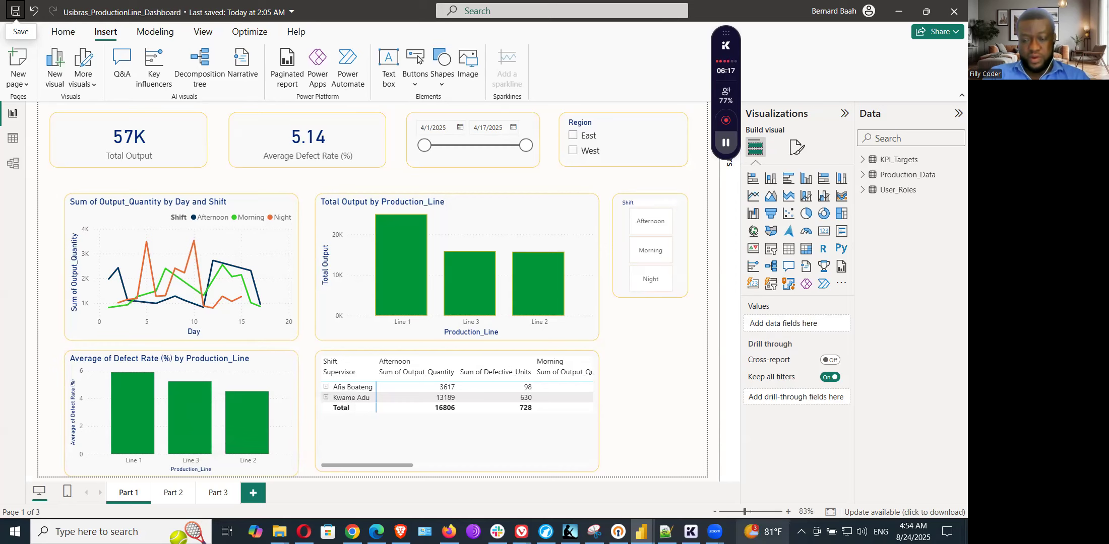
mouse_move(642, 532)
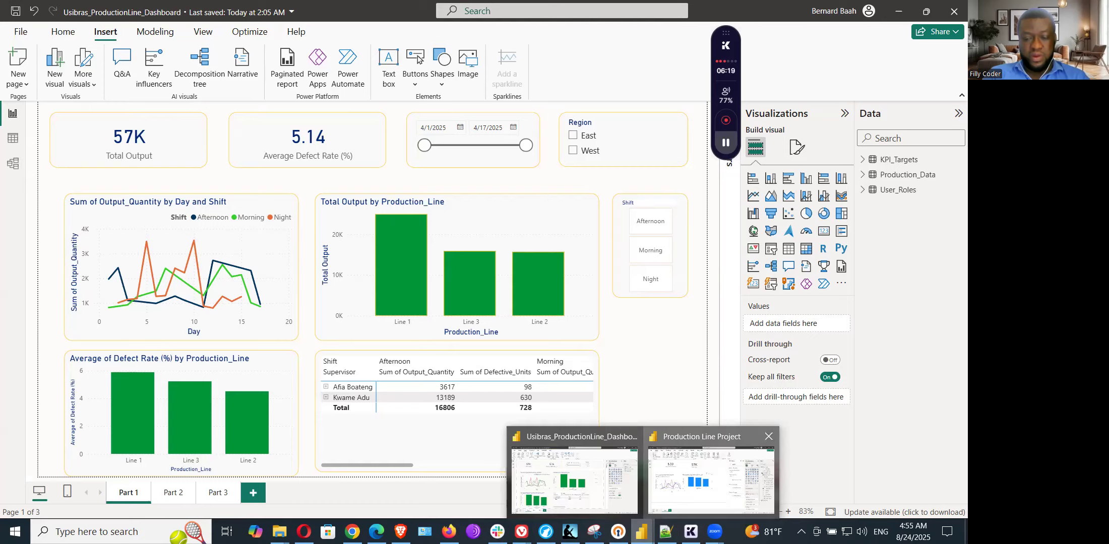
click(710, 479)
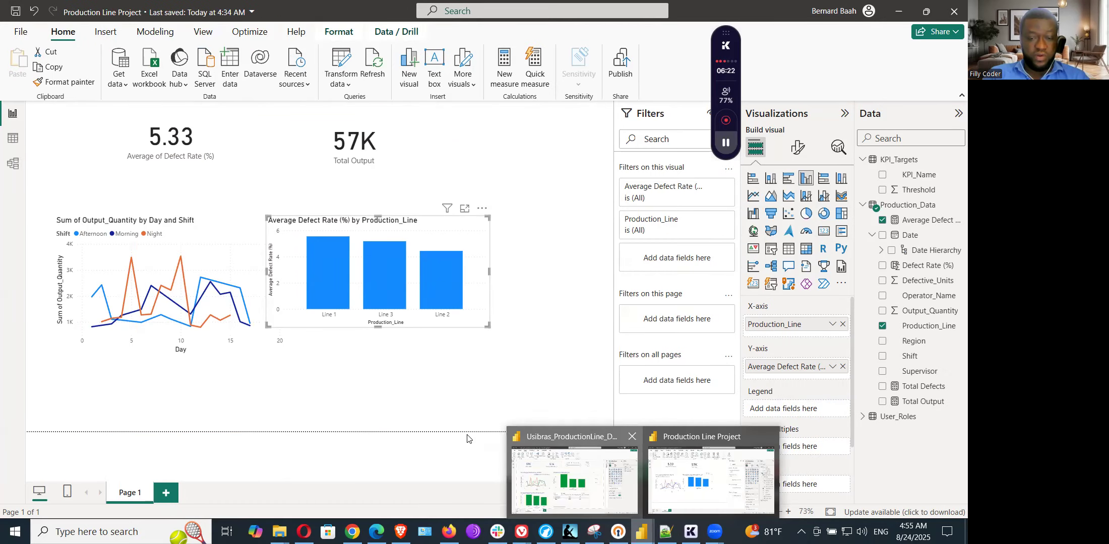
key(alt+Tab)
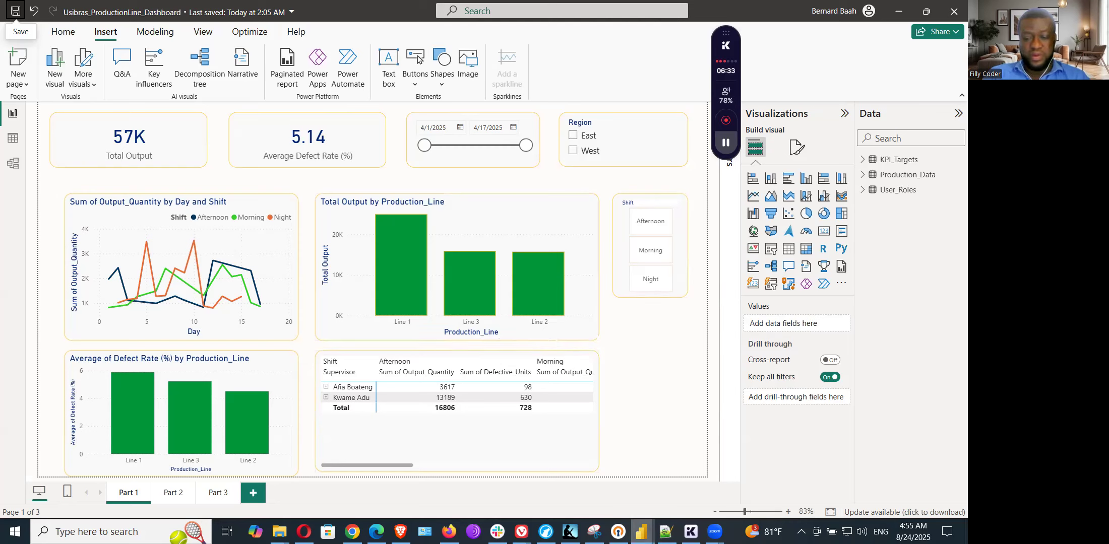
click(641, 532)
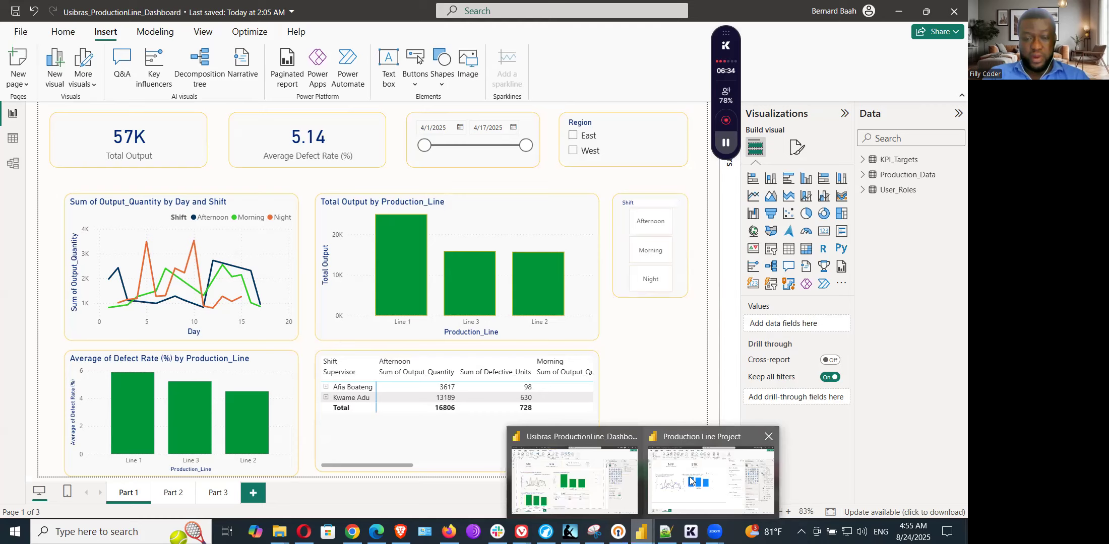
click(691, 481)
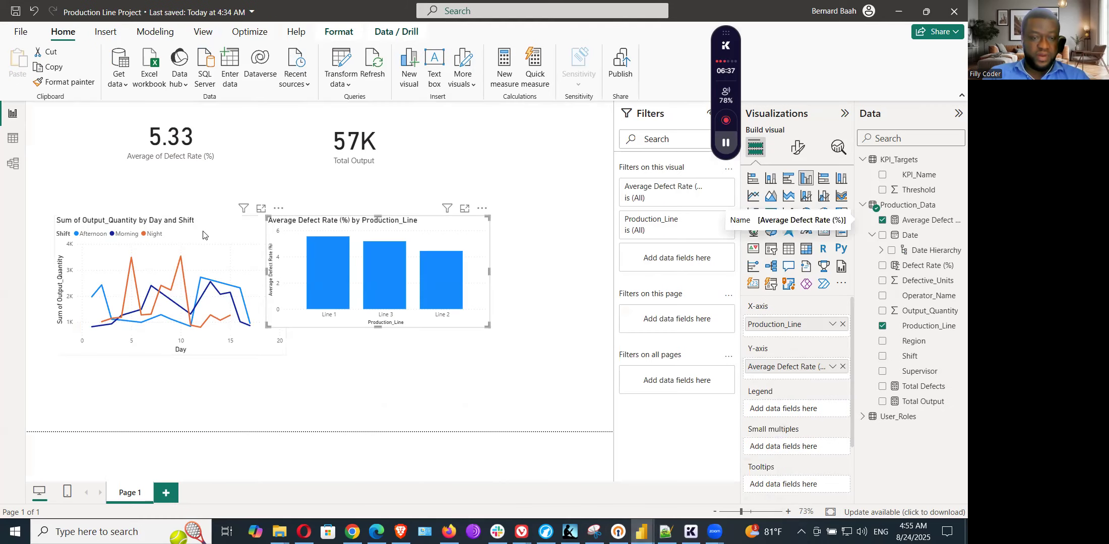
Step: Move the line chart and the column chart up beneath the cards, make the column chart slightly taller, and deselect it
click(203, 234)
drag(207, 233, 195, 200)
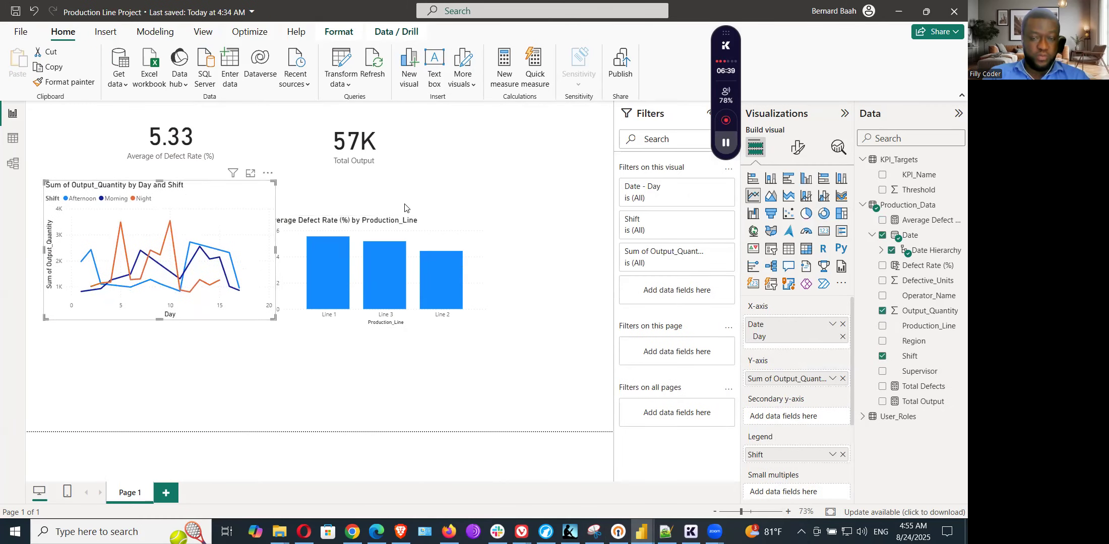
click(411, 231)
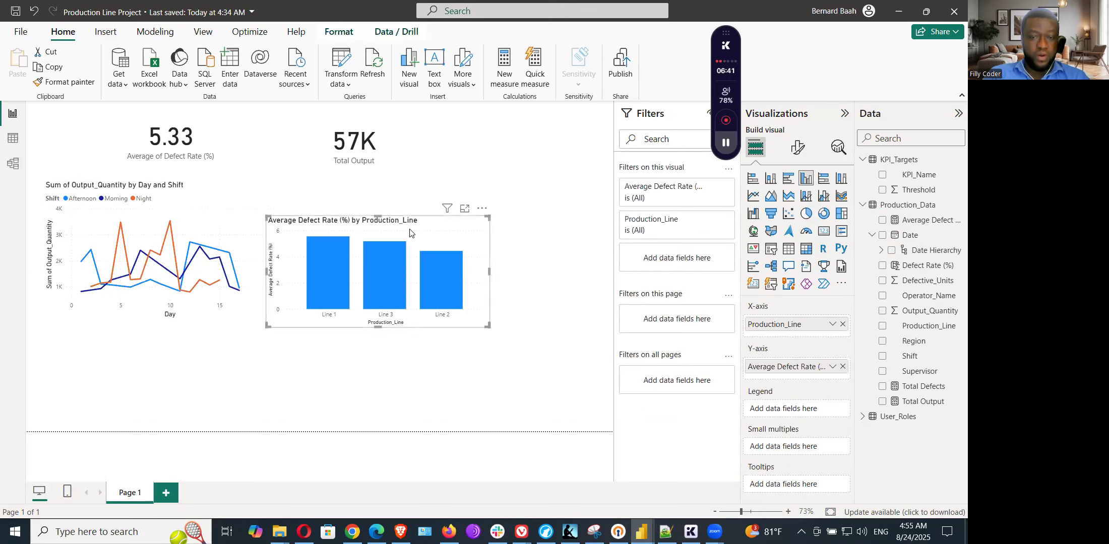
drag(421, 231, 415, 198)
drag(483, 288, 485, 298)
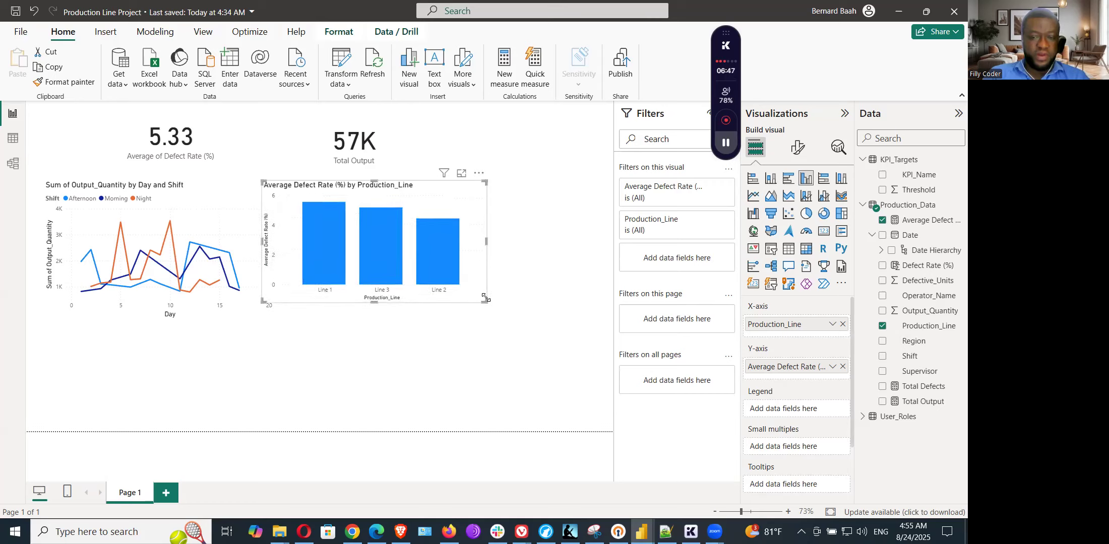
click(559, 275)
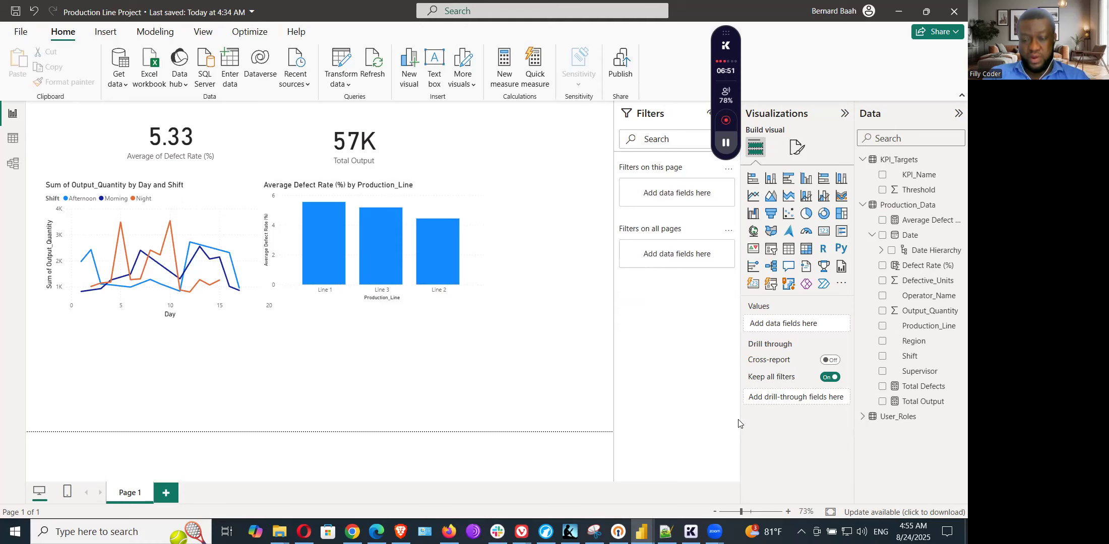
Step: Switch to Notepad++ and review the notes for the clustered column charts in sections 6.3 and 6.4
key(alt+Tab)
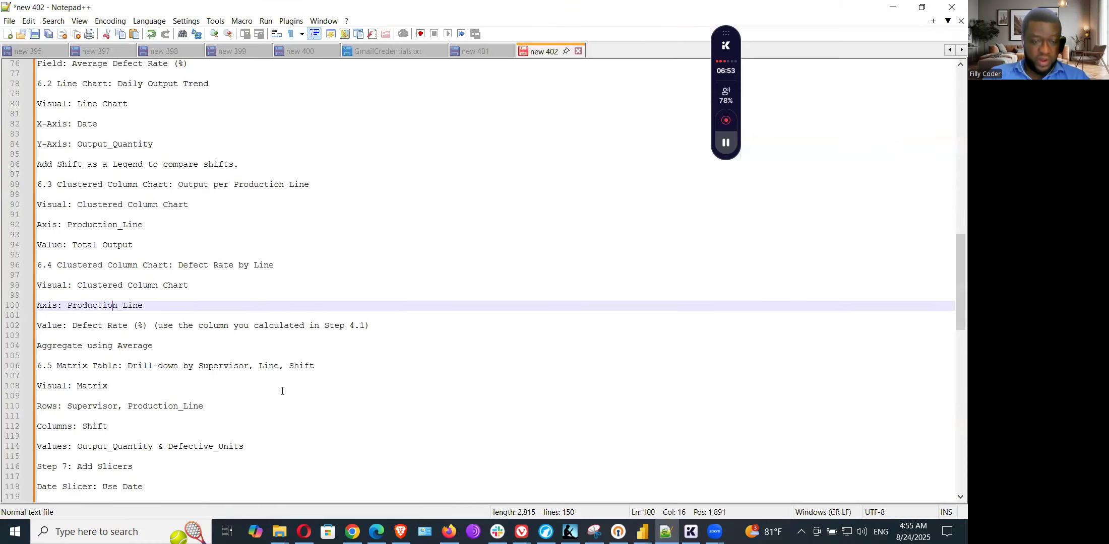
scroll(138, 267, down, 3)
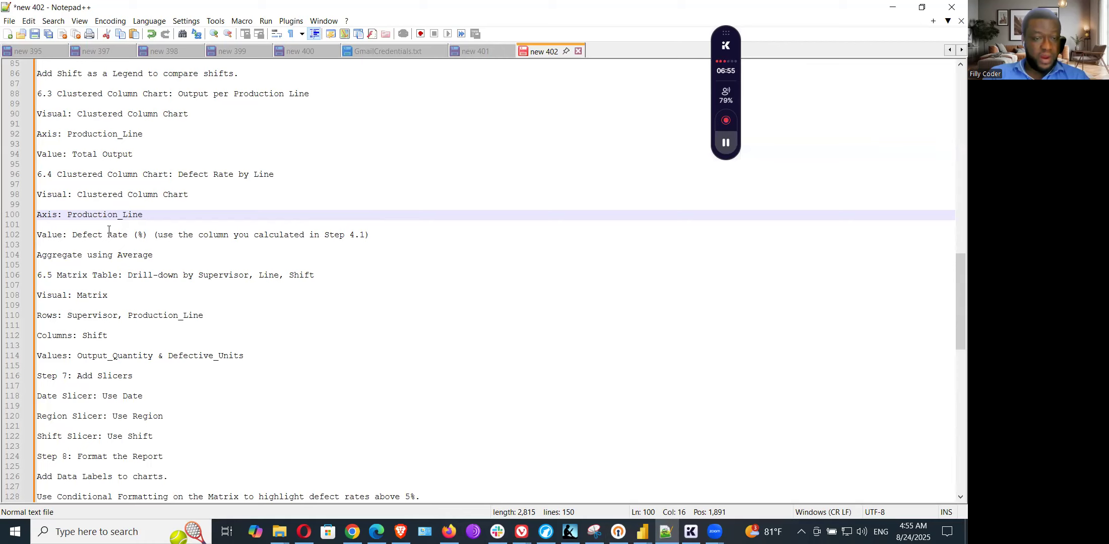
click(120, 174)
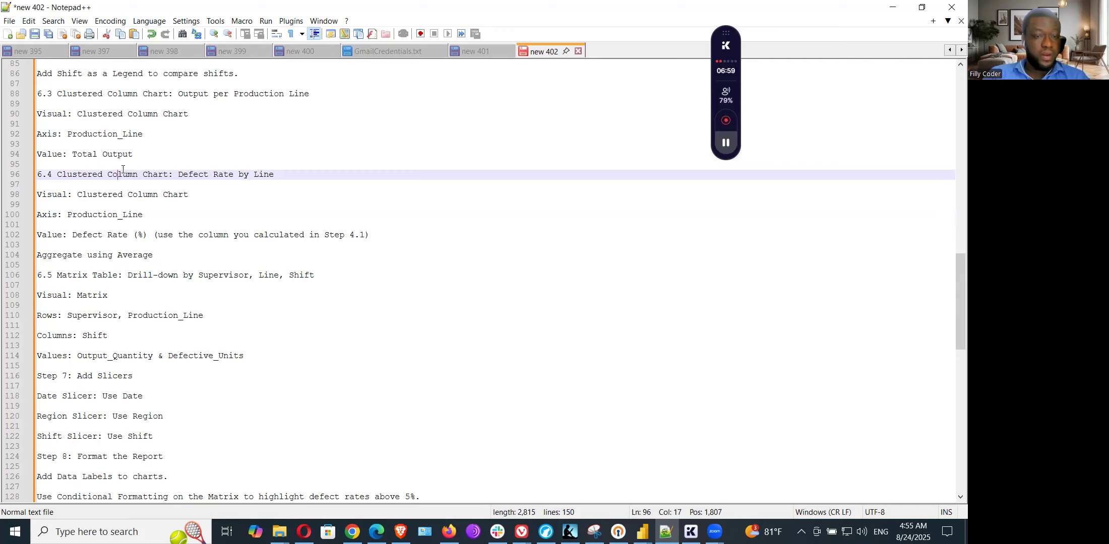
click(117, 153)
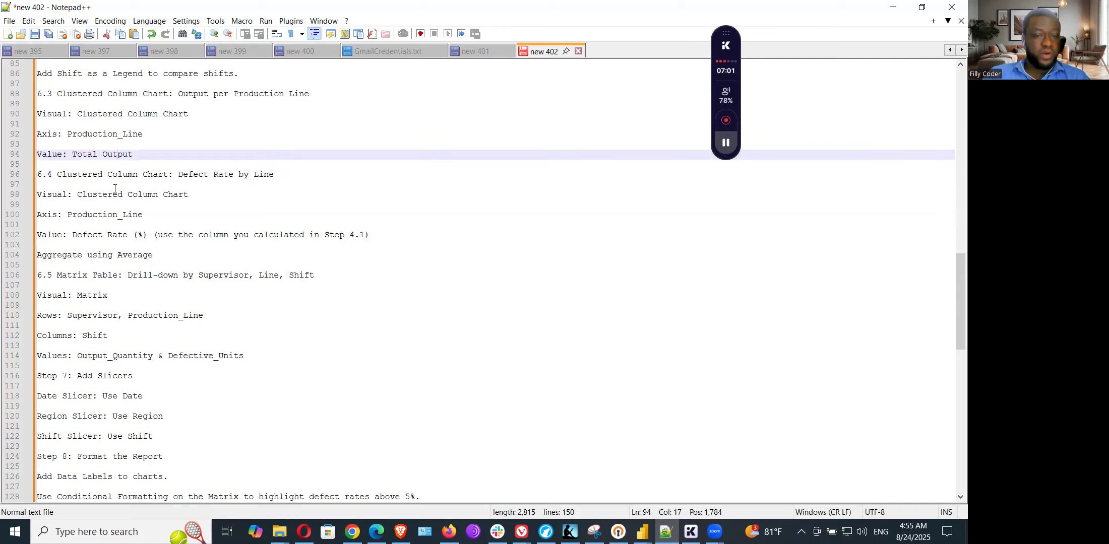
click(113, 195)
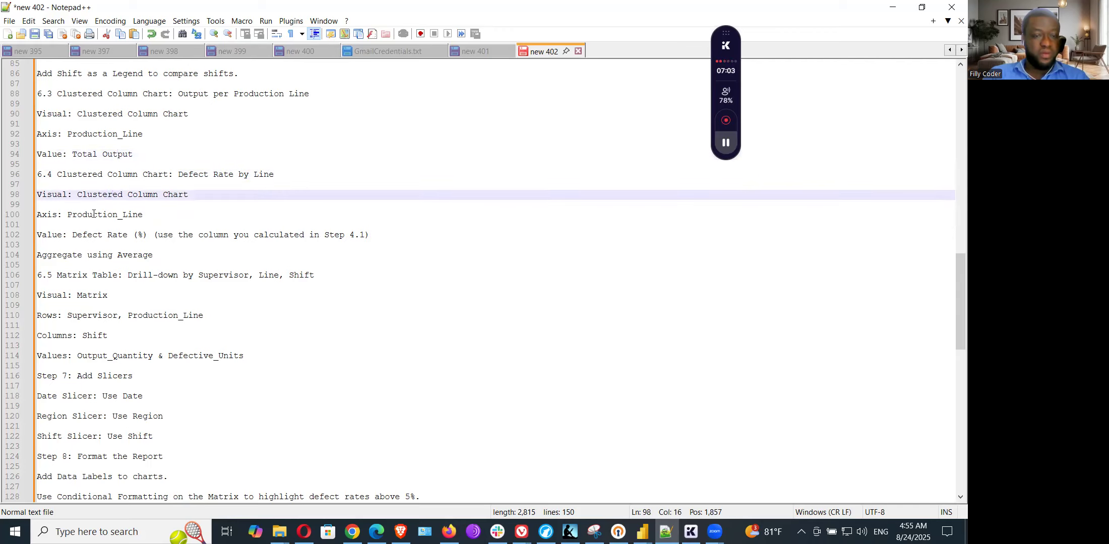
Step: Check section 6.3 of the notes, and in Power BI add a clustered column chart with Production_Line as X-axis and Total Output as Y-axis
click(89, 233)
click(94, 154)
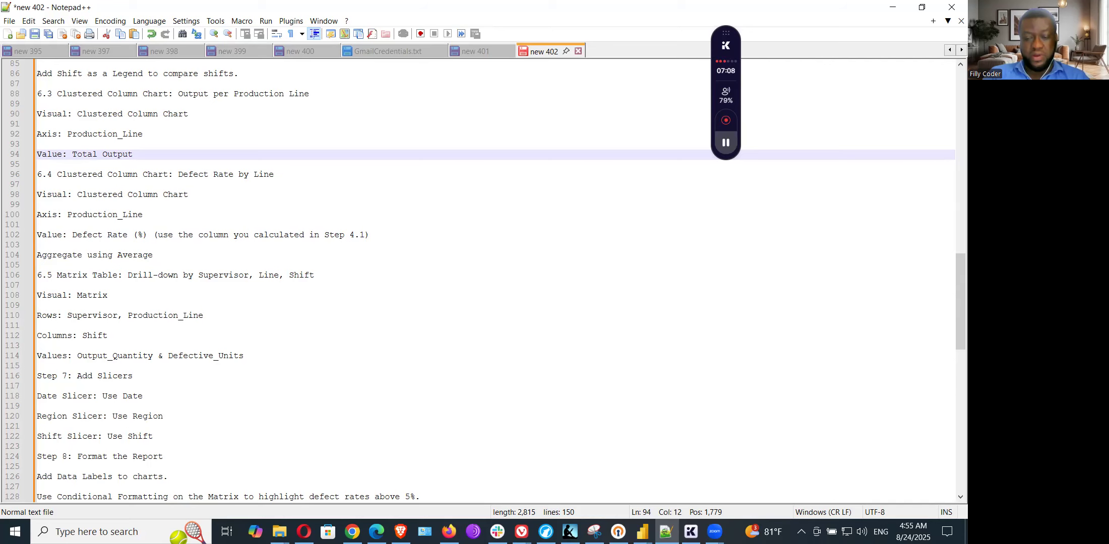
mouse_move(640, 532)
click(736, 487)
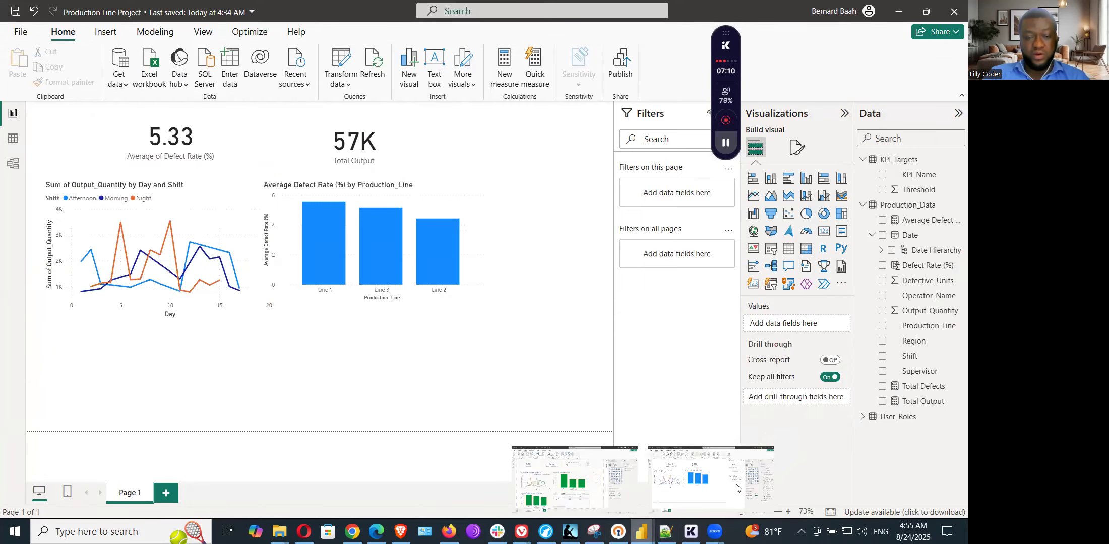
click(806, 180)
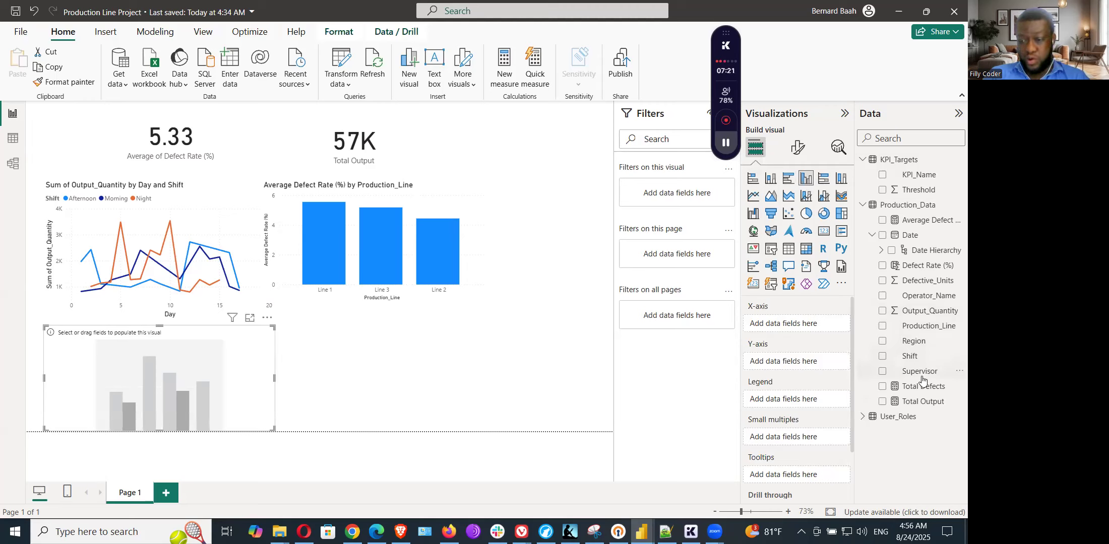
drag(926, 404, 821, 371)
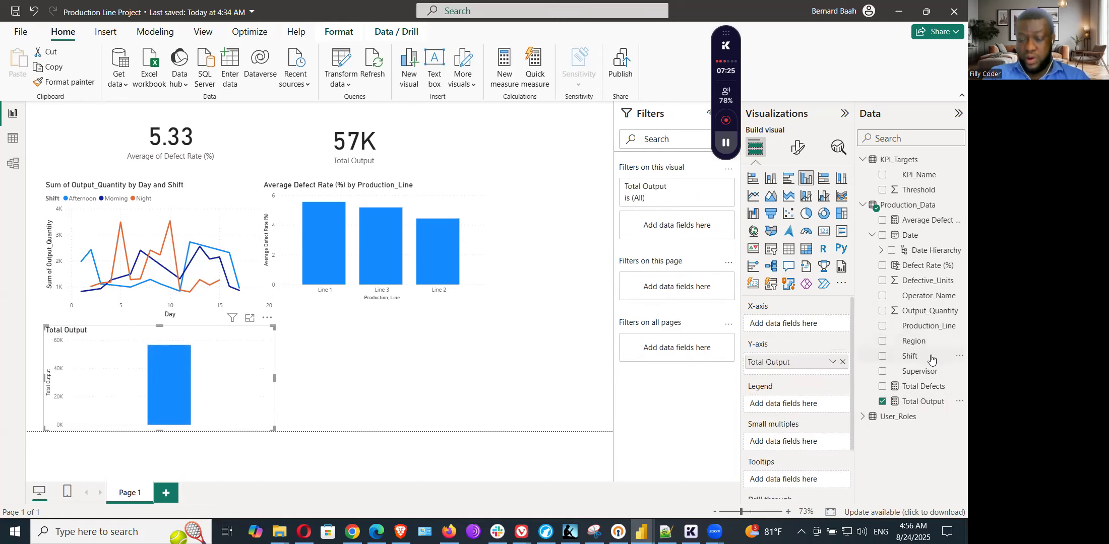
drag(917, 327, 806, 326)
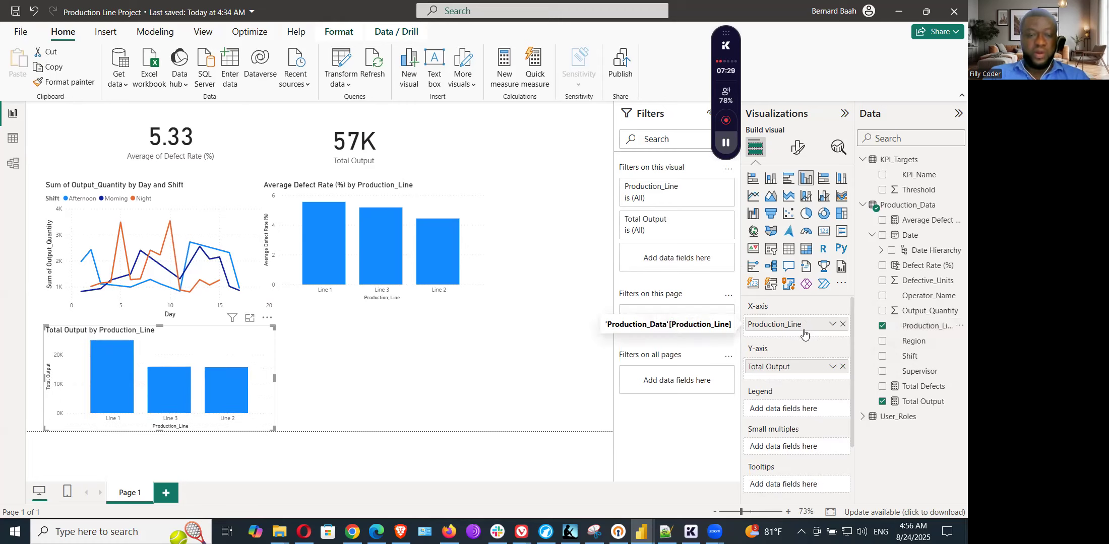
click(394, 399)
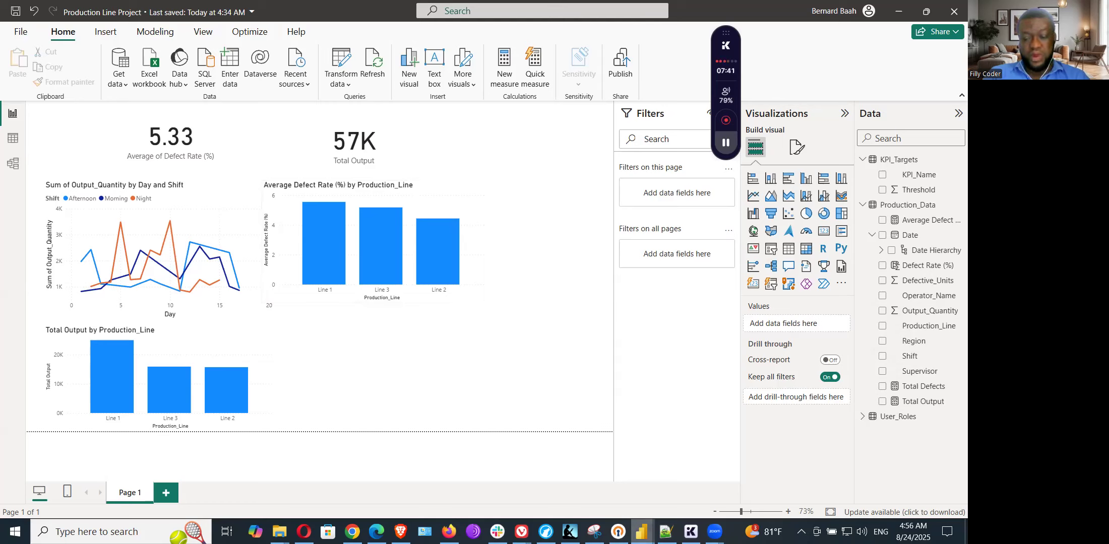
Step: Switch to Notepad++ and review the visual, rows and columns specified for the matrix table in section 6.5
click(665, 532)
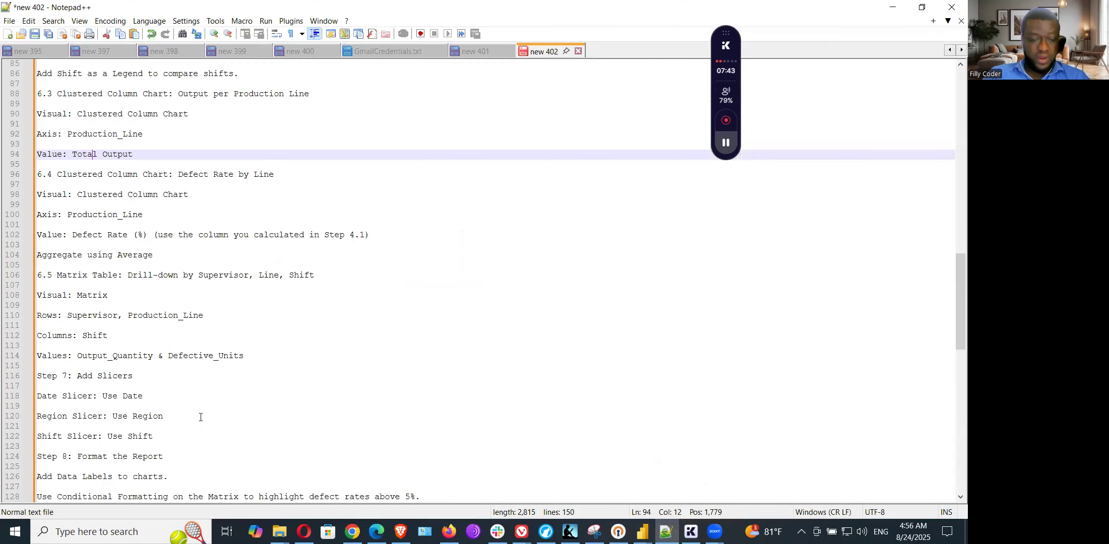
click(118, 415)
scroll(216, 365, down, 5)
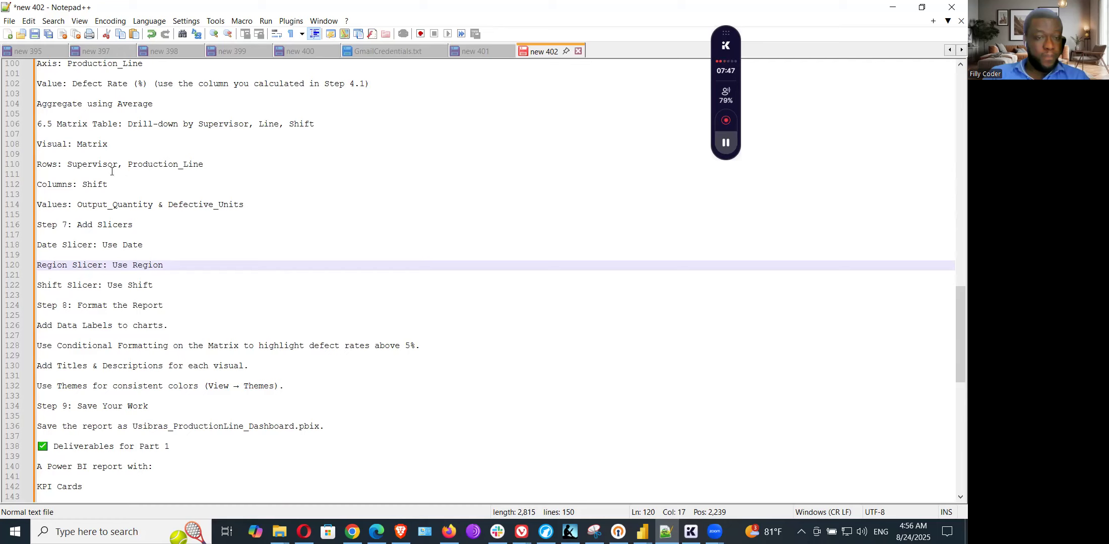
click(55, 148)
click(153, 164)
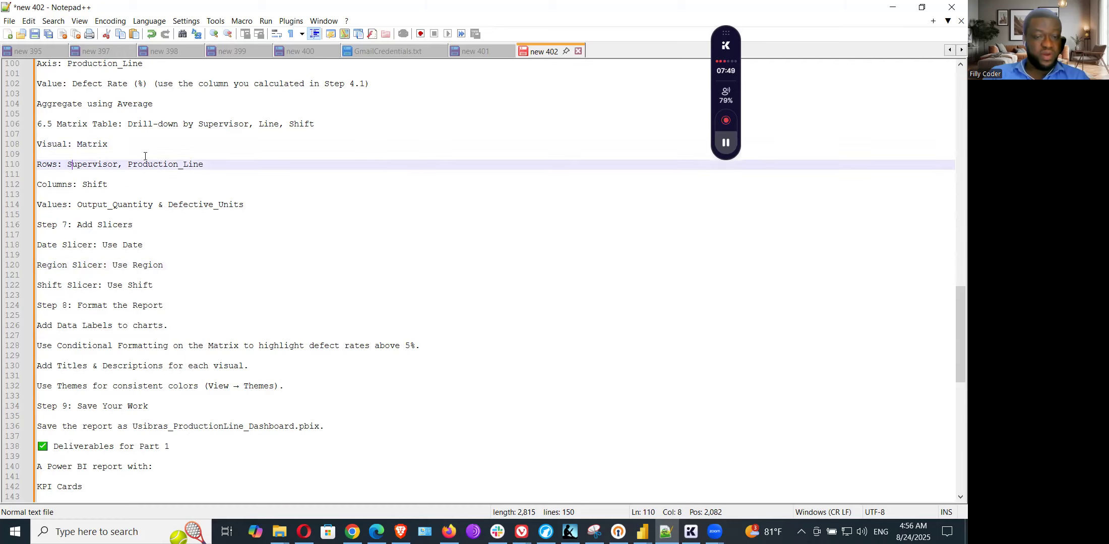
click(88, 184)
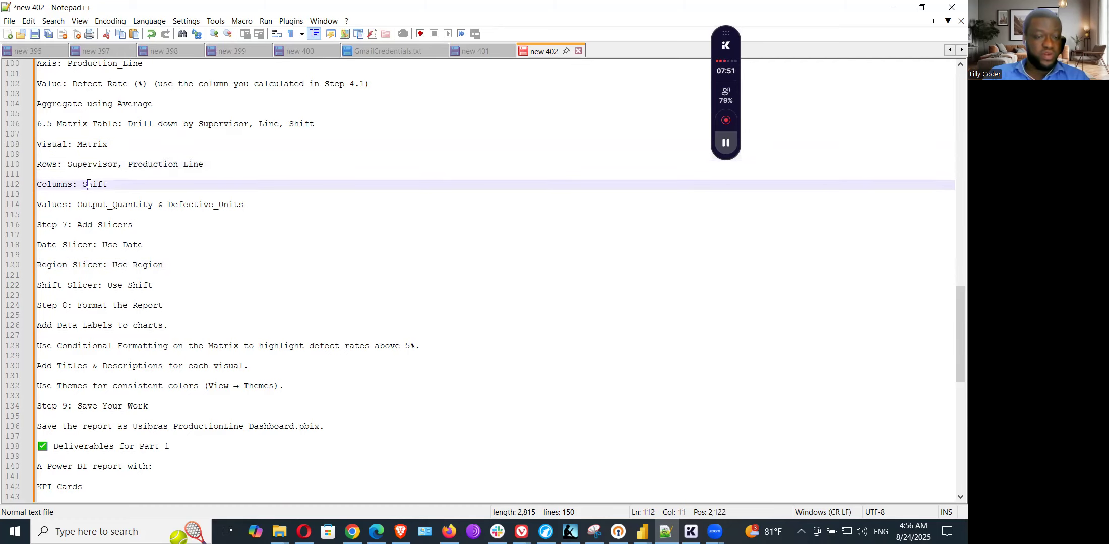
click(99, 147)
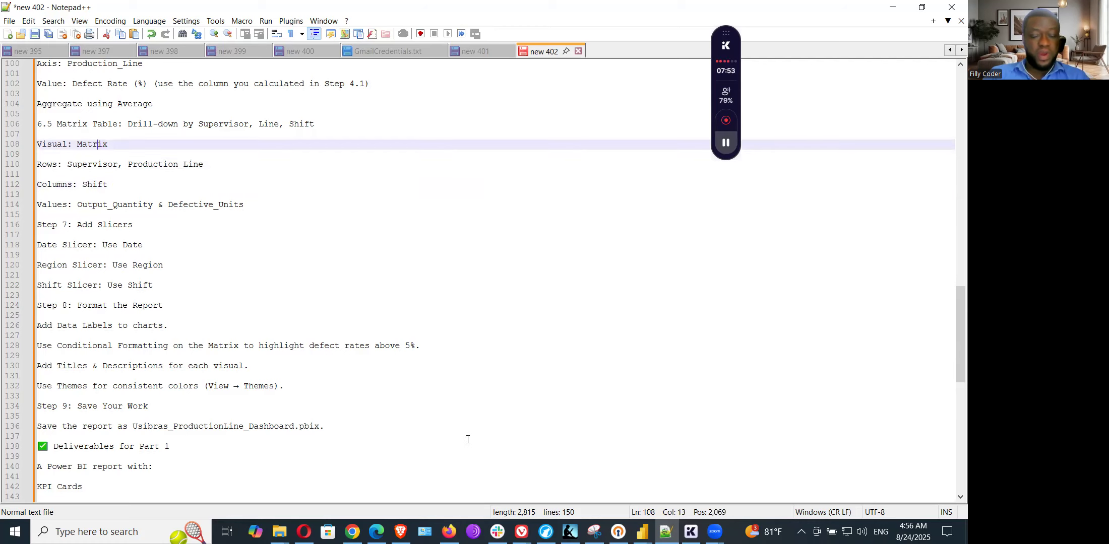
Step: In the Production Line Project report in Power BI, add a matrix with Supervisor and Production_Line as its rows
mouse_move(641, 532)
click(716, 462)
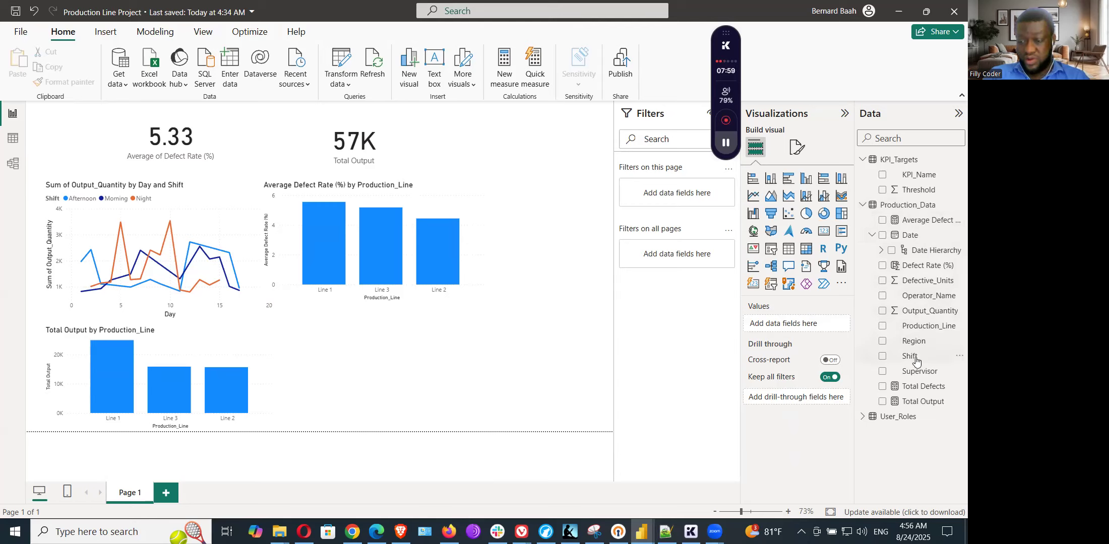
click(807, 250)
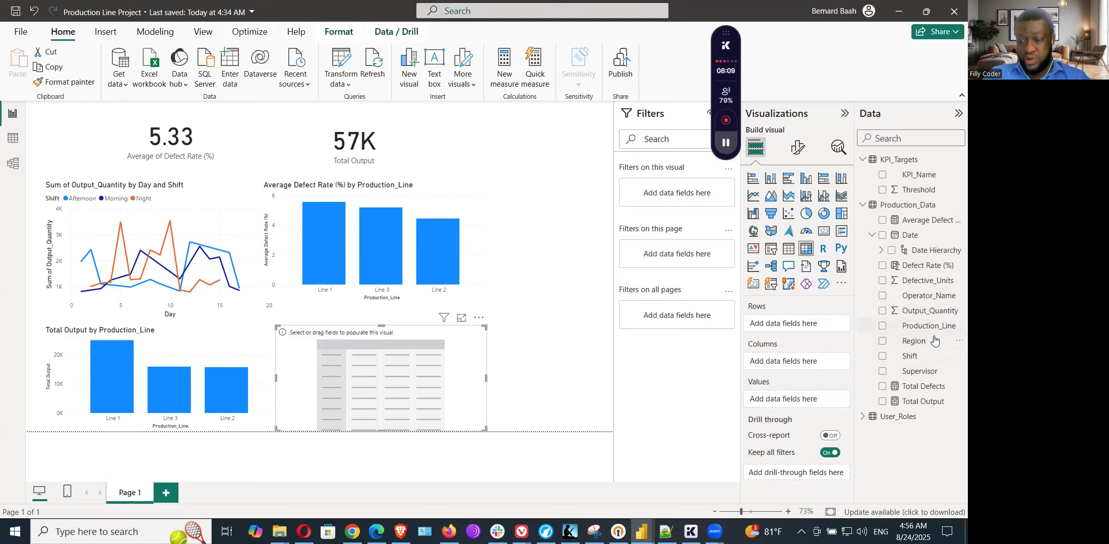
drag(920, 372, 829, 324)
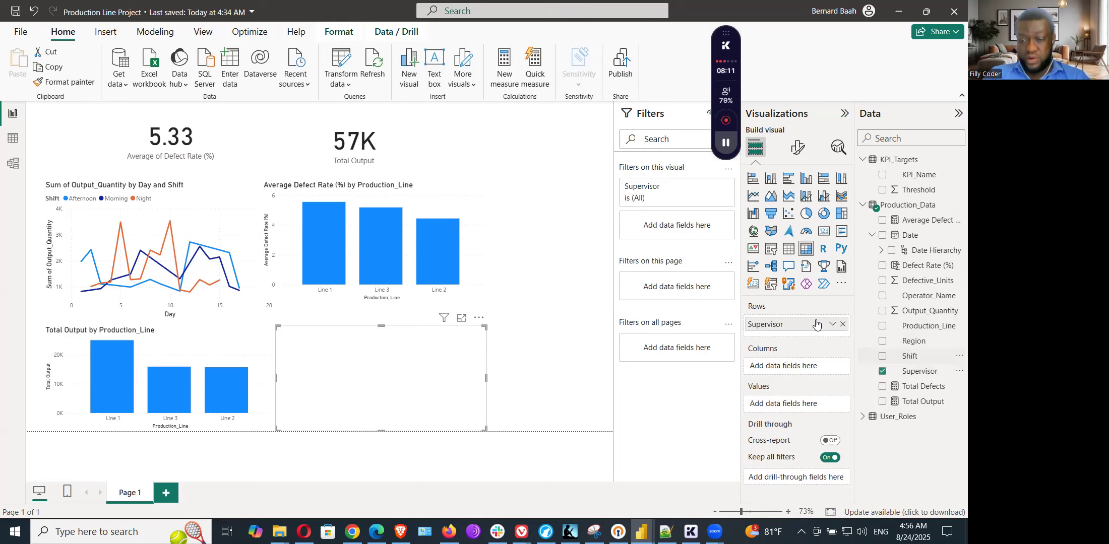
drag(850, 348, 841, 342)
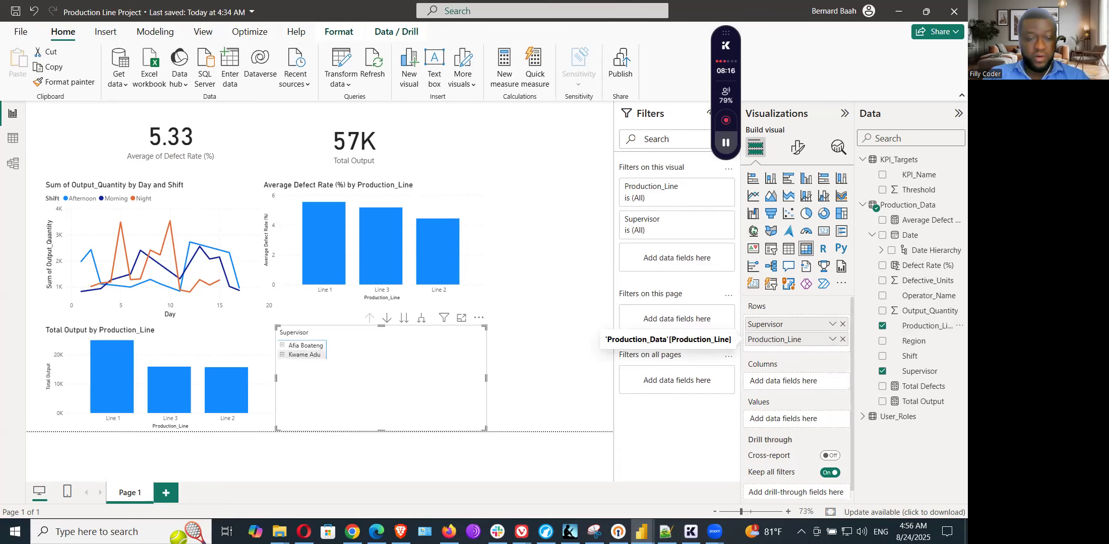
Step: Check the matrix columns in the Notepad++ notes, and in Power BI assign Shift to the columns and Output_Quantity and Defective_Units to the values
key(alt+Tab)
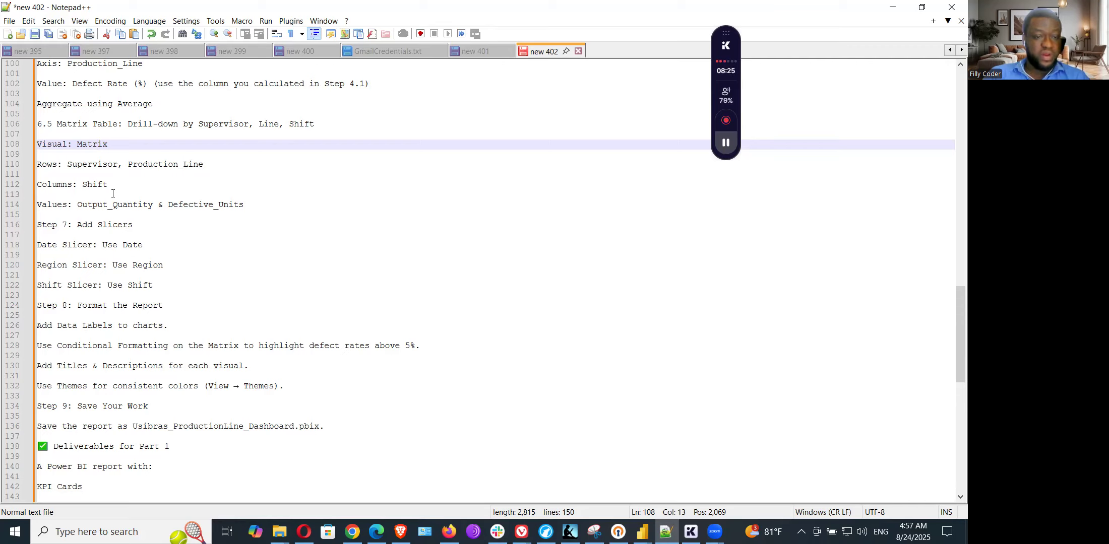
click(100, 184)
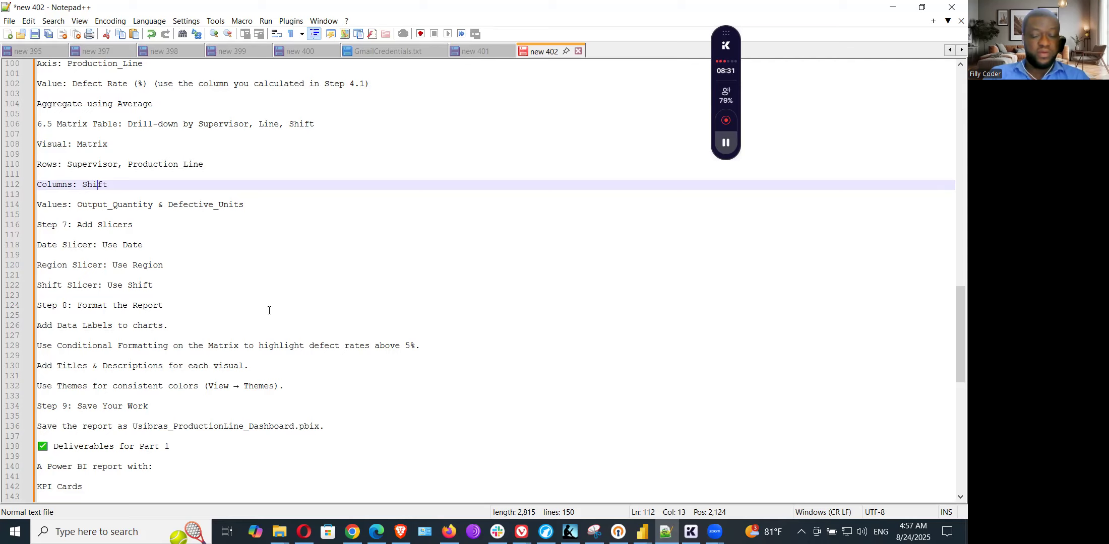
click(641, 532)
click(685, 496)
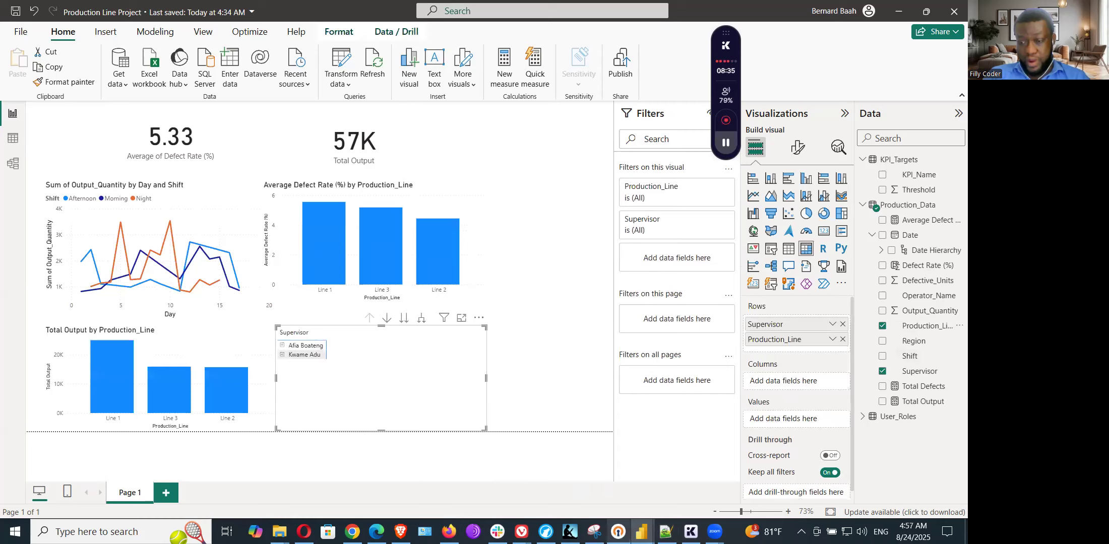
drag(910, 352, 806, 384)
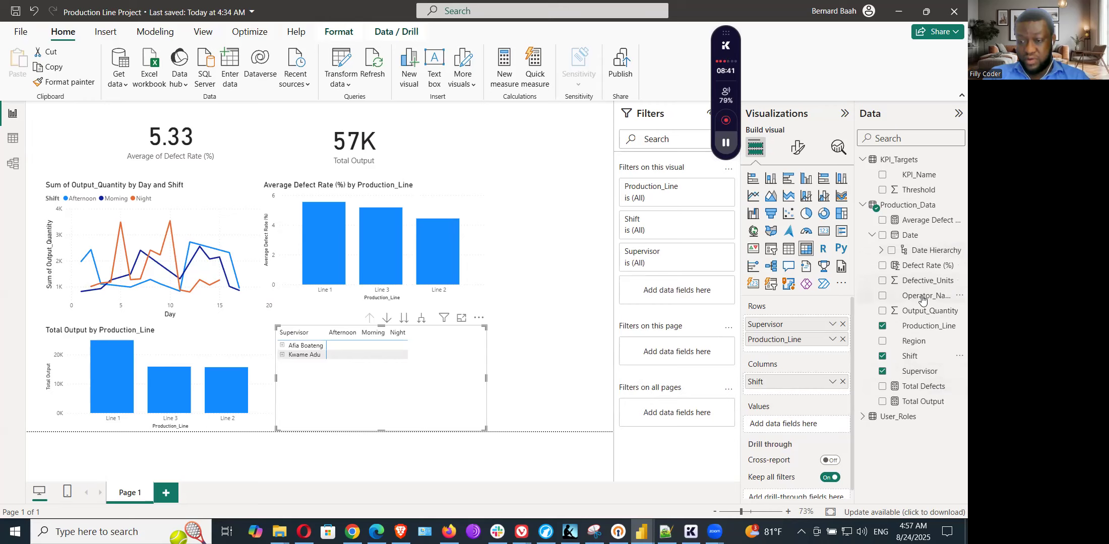
drag(923, 282, 812, 426)
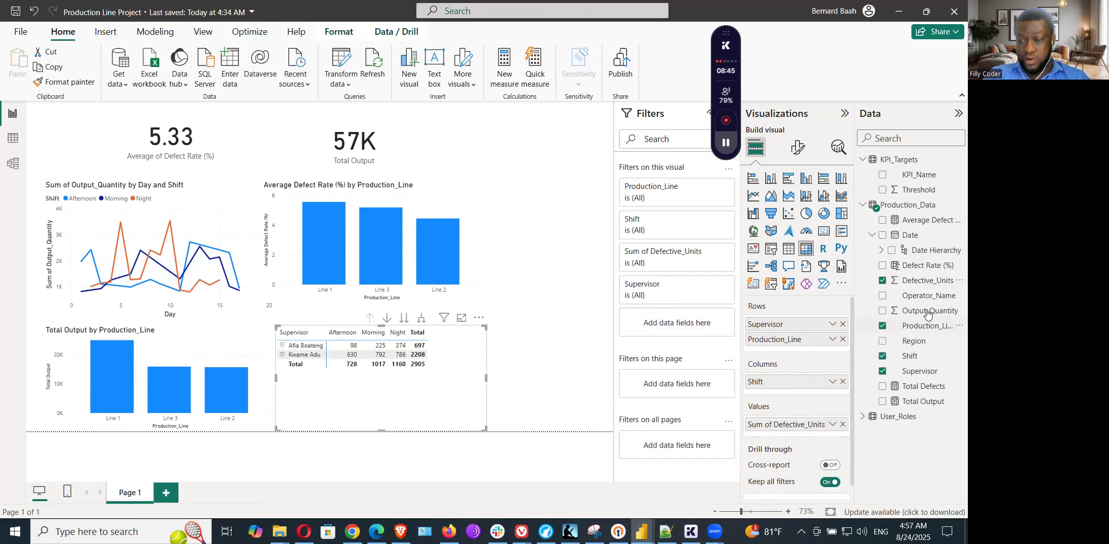
drag(935, 310, 817, 421)
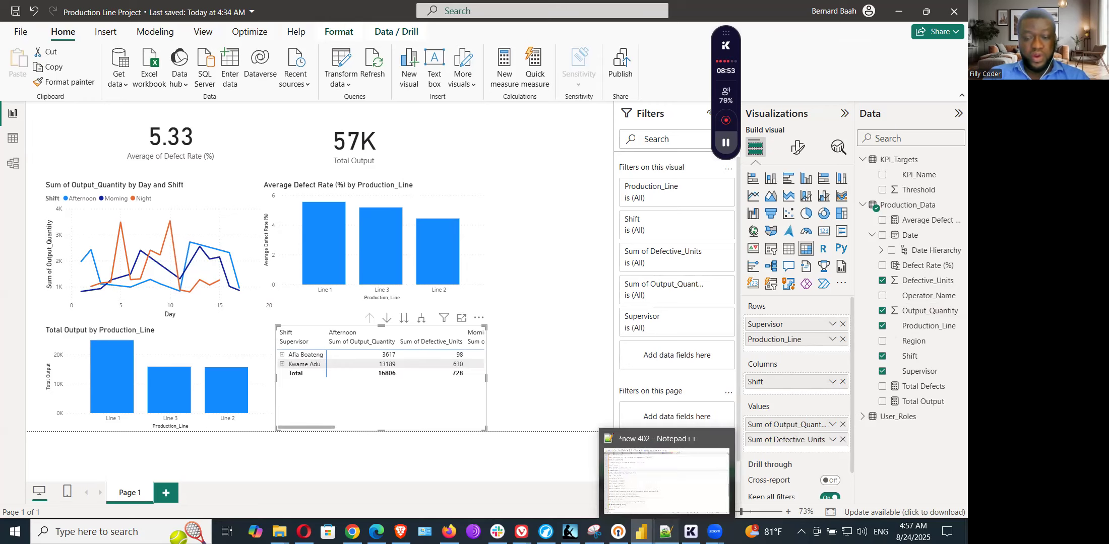
Step: Review the matrix values, slicer and formatting notes in Notepad++, and return to the Production Line Project report with the matrix deselected
click(665, 532)
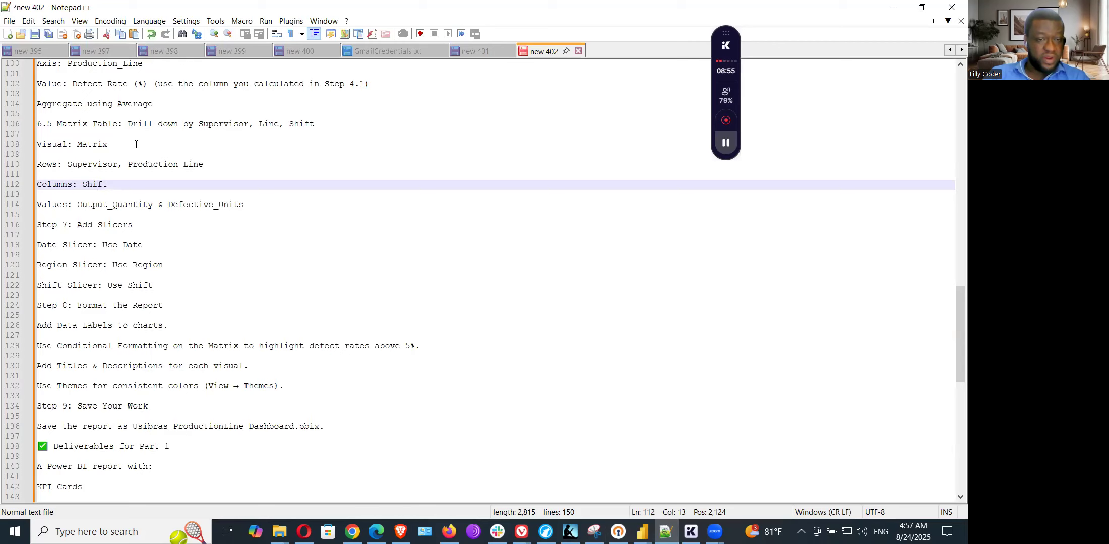
drag(250, 204, 222, 208)
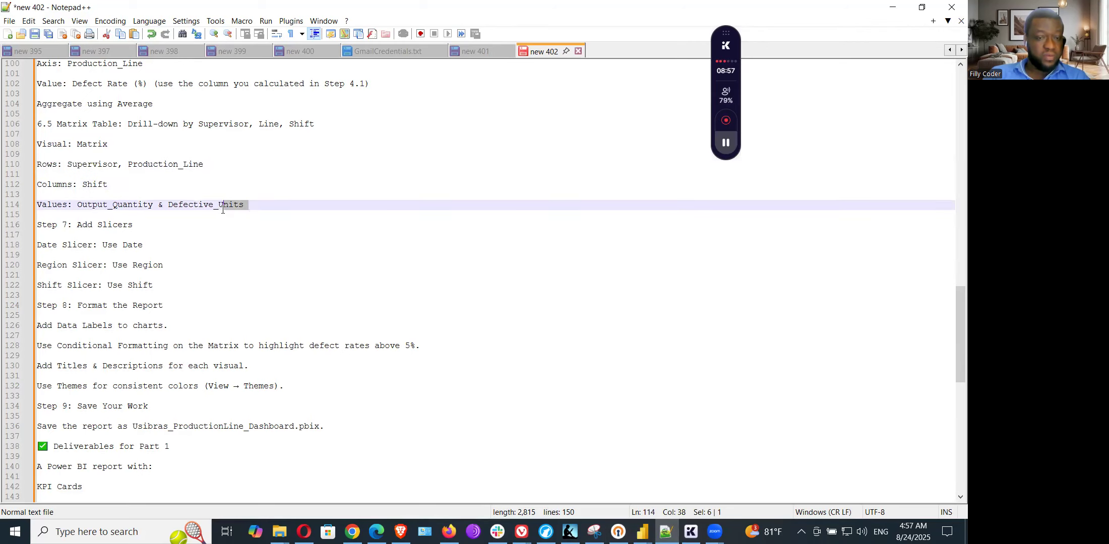
click(147, 245)
click(151, 282)
click(200, 316)
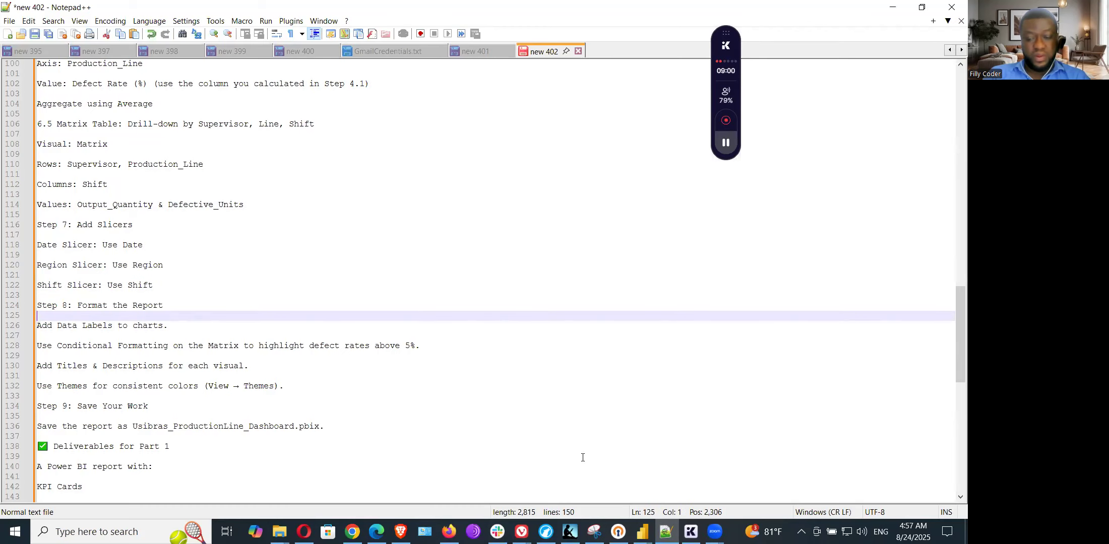
mouse_move(641, 532)
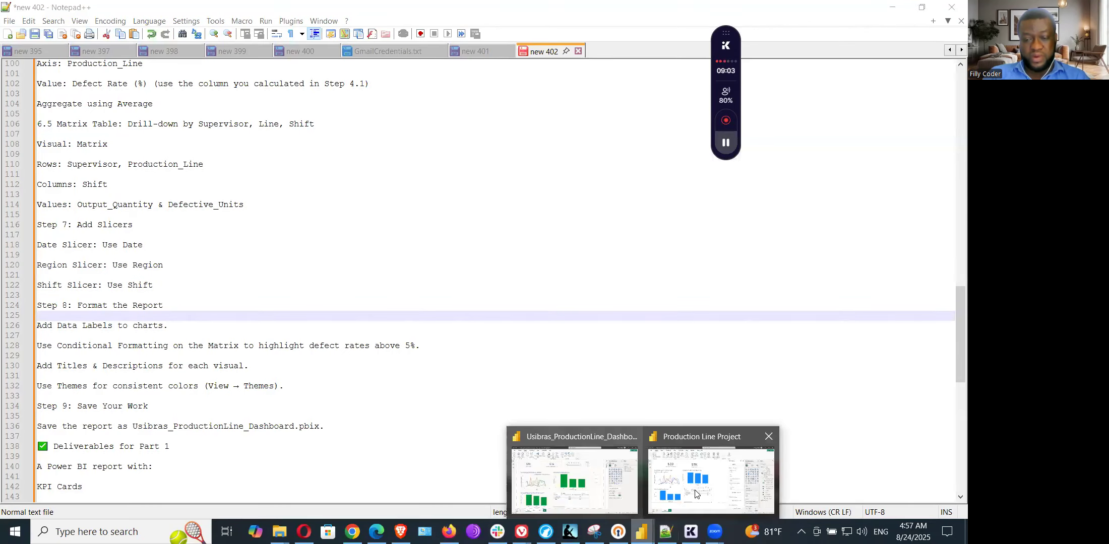
click(696, 490)
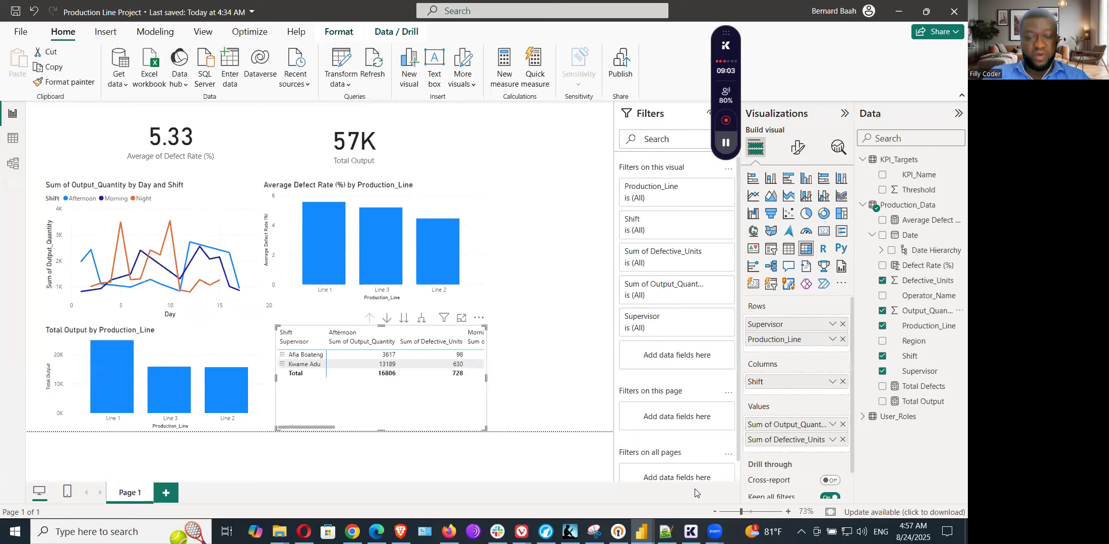
click(553, 302)
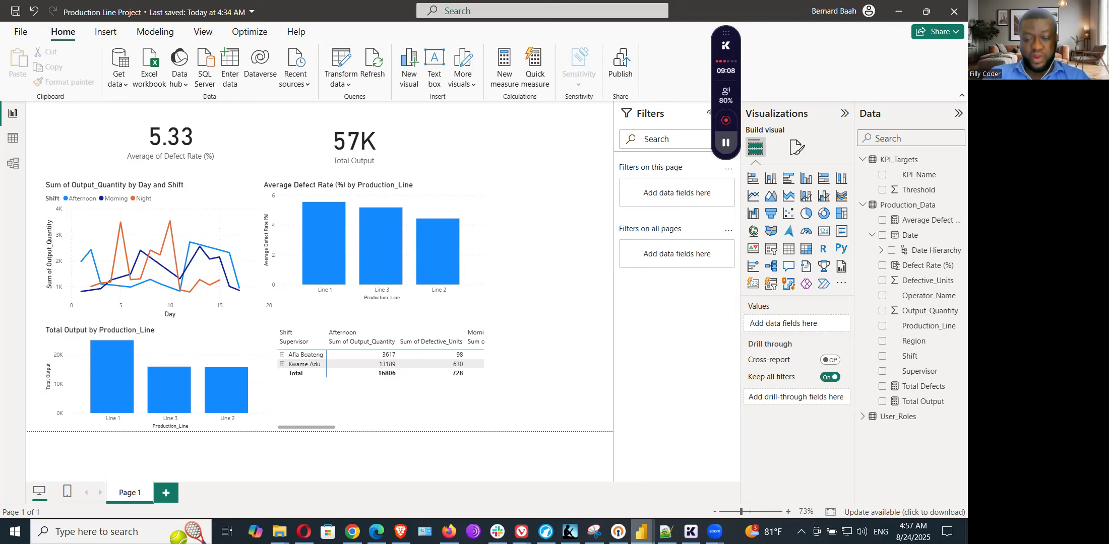
Step: In the Usibras_ProductionLine_Dashboard report, browse for report themes and open the usibrascustomtheme JSON file
mouse_move(641, 532)
click(580, 491)
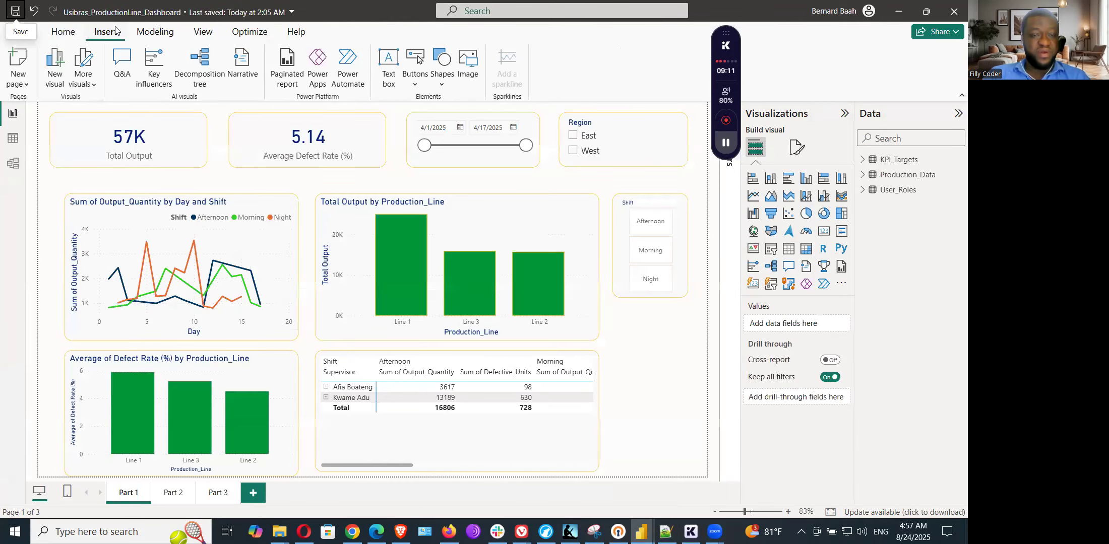
click(208, 38)
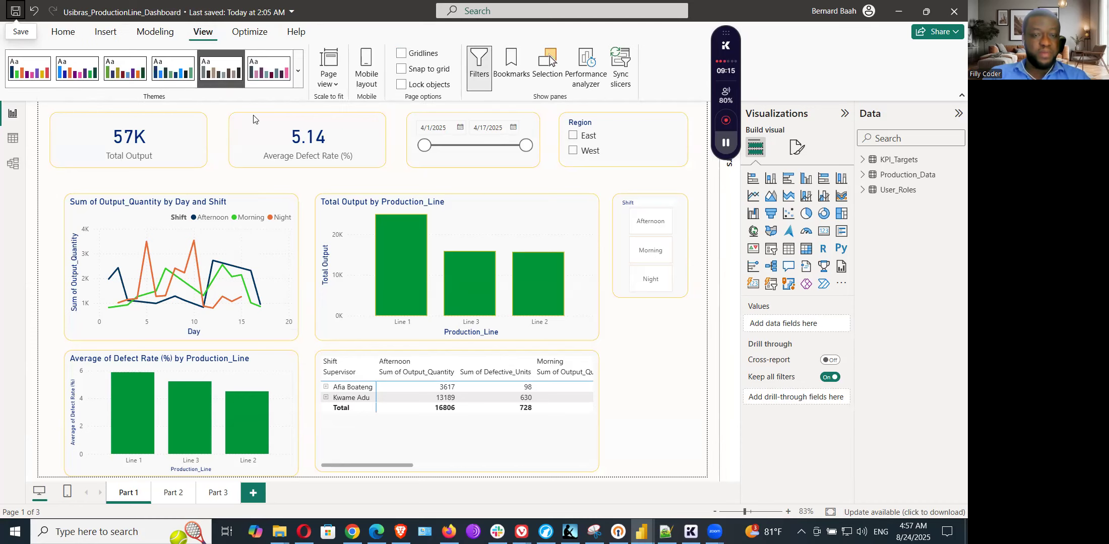
click(298, 70)
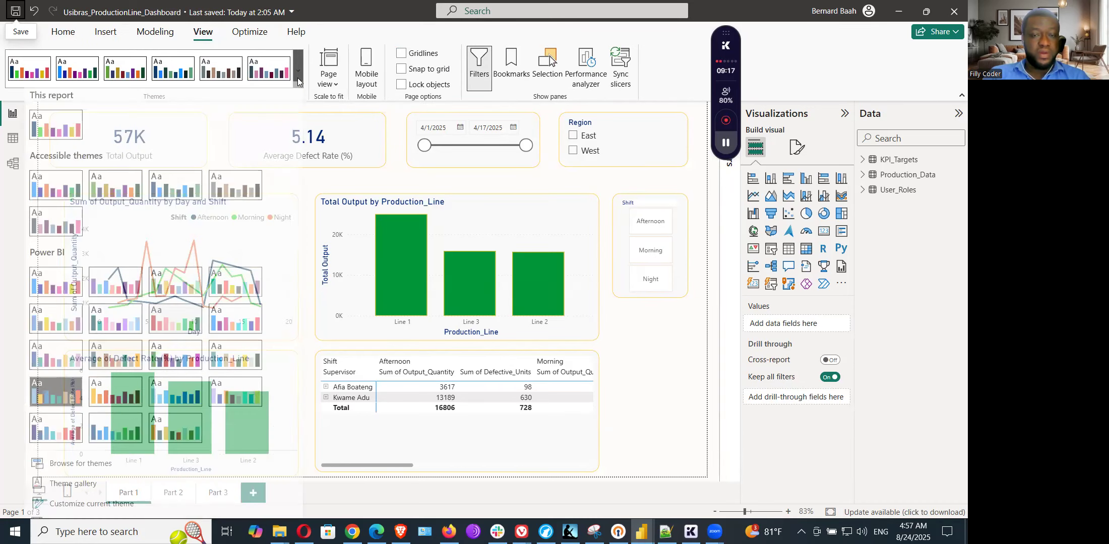
scroll(238, 292, down, 2)
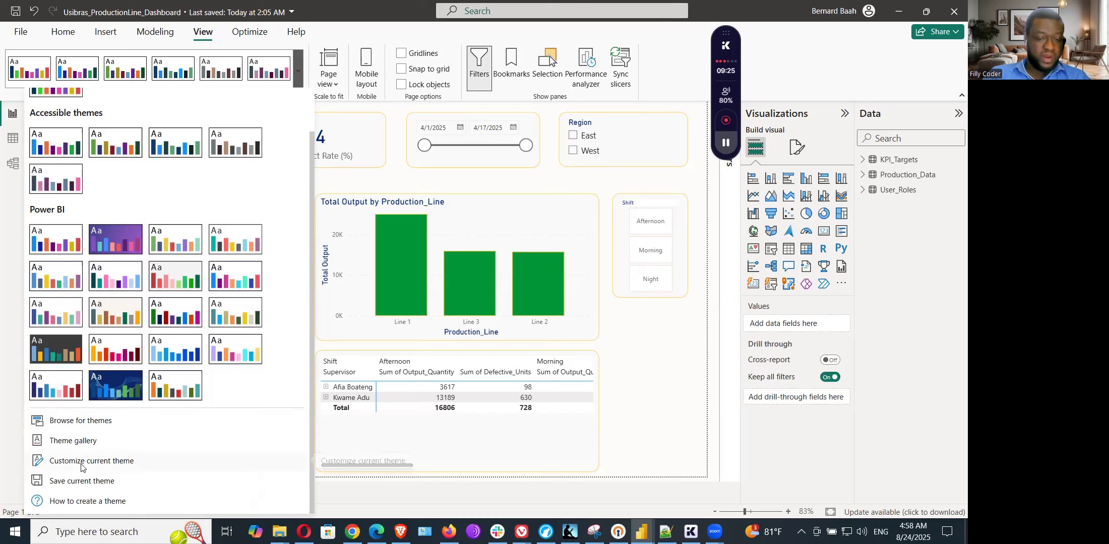
click(83, 427)
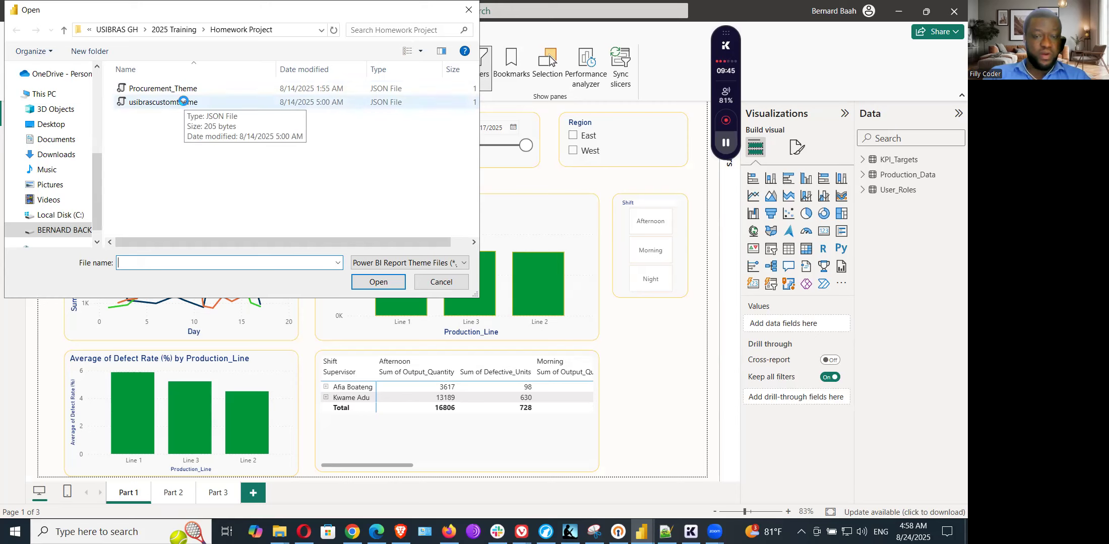
double_click(183, 101)
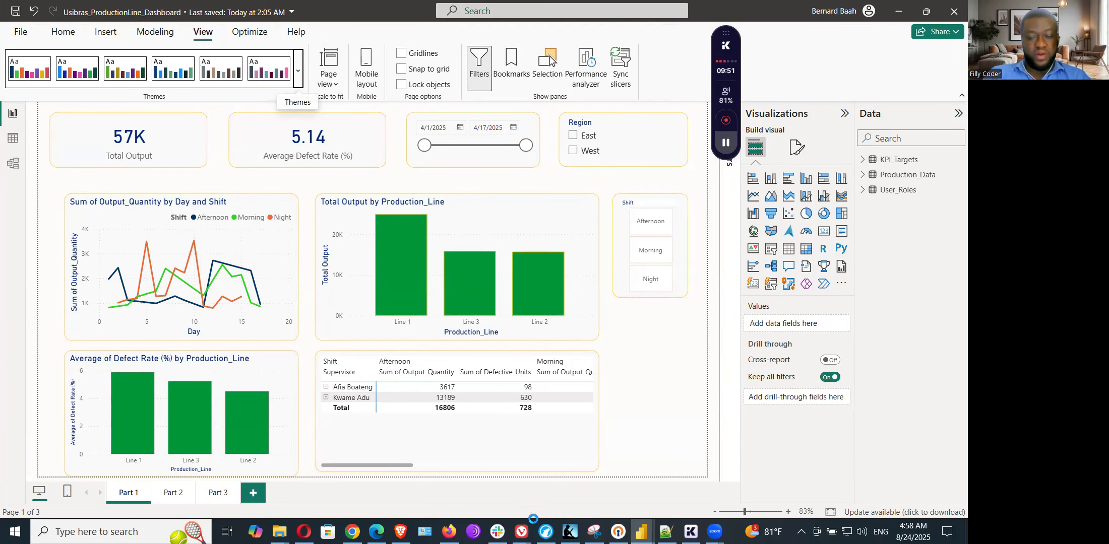
Step: Look at the Production Line Project report and return to the Usibras_ProductionLine_Dashboard report to compare their styling
click(649, 524)
click(685, 486)
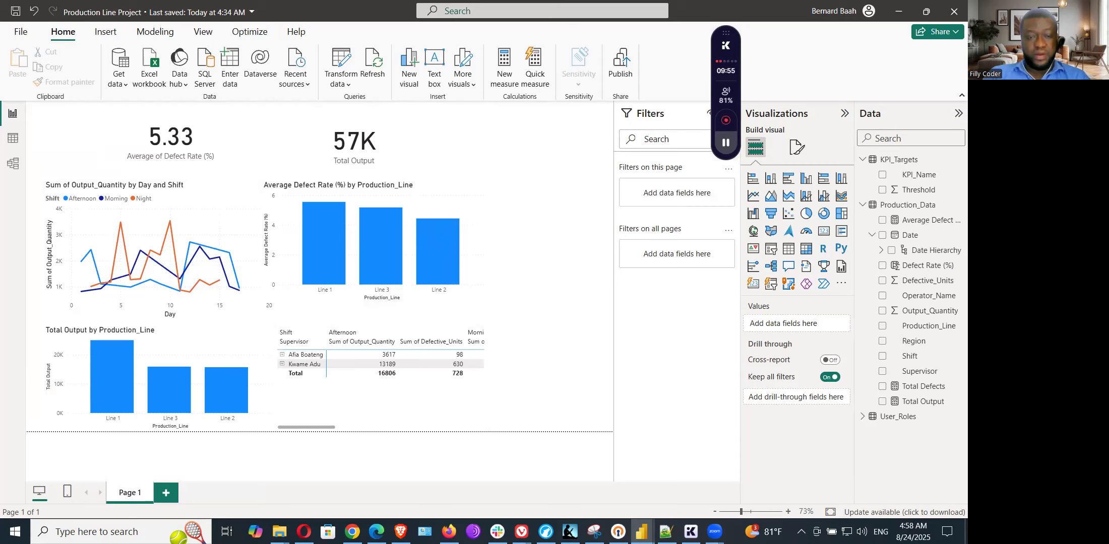
click(641, 531)
click(575, 498)
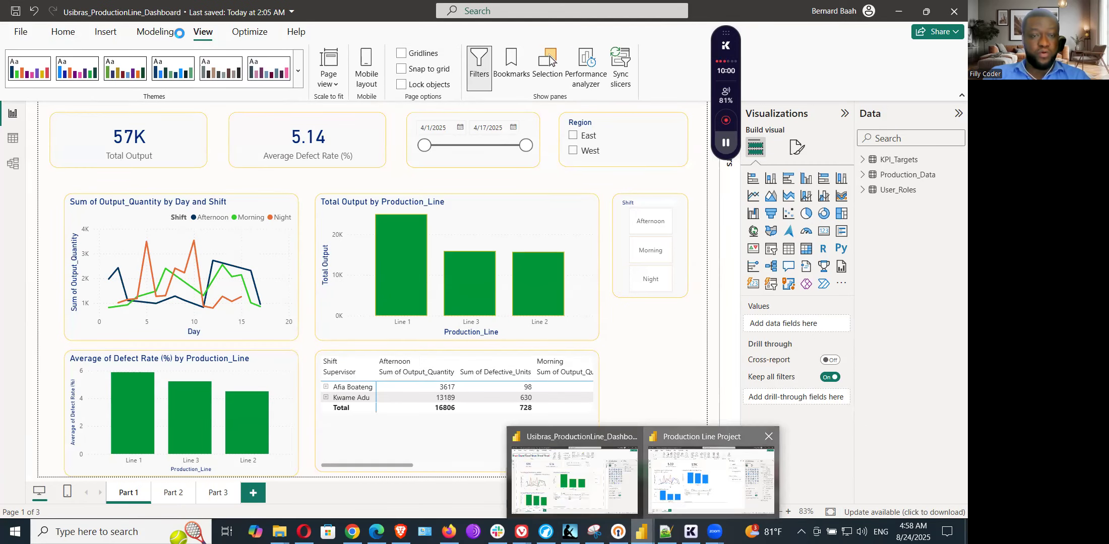
Step: View the available themes in the Production Line Project report, then finish importing the custom theme in the Usibras_ProductionLine_Dashboard report
click(209, 34)
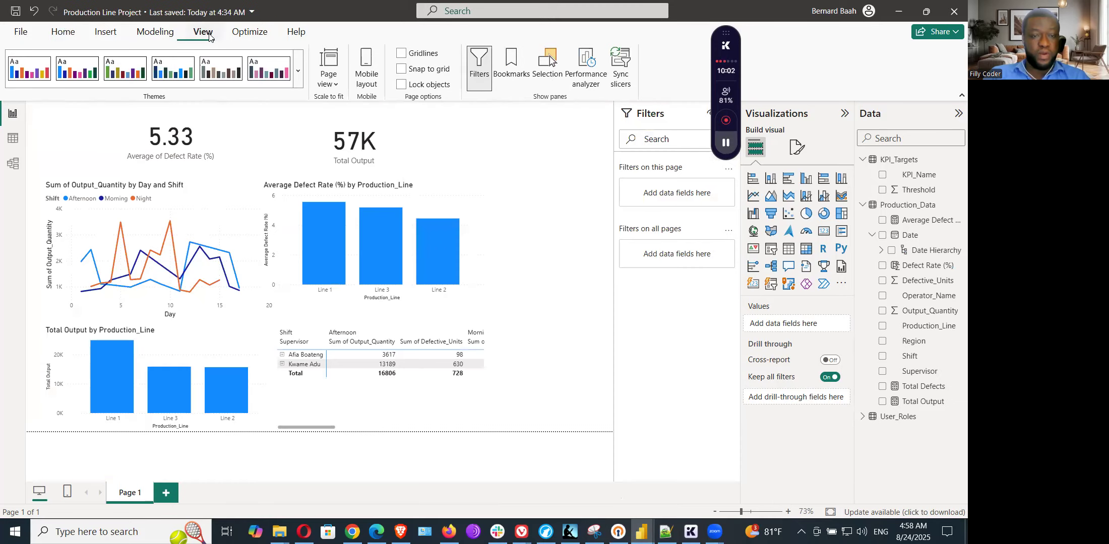
click(301, 74)
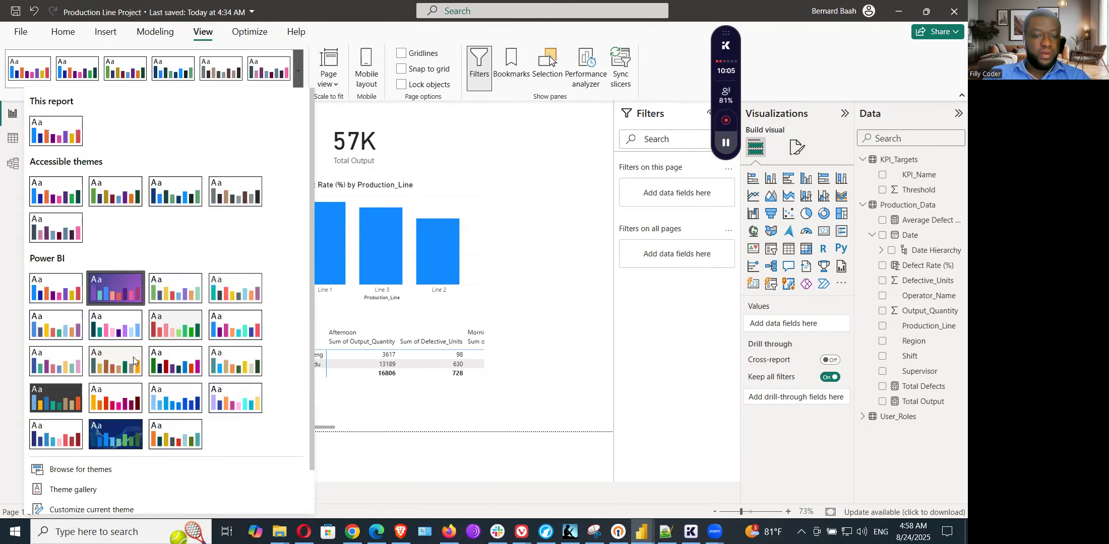
key(alt+Tab)
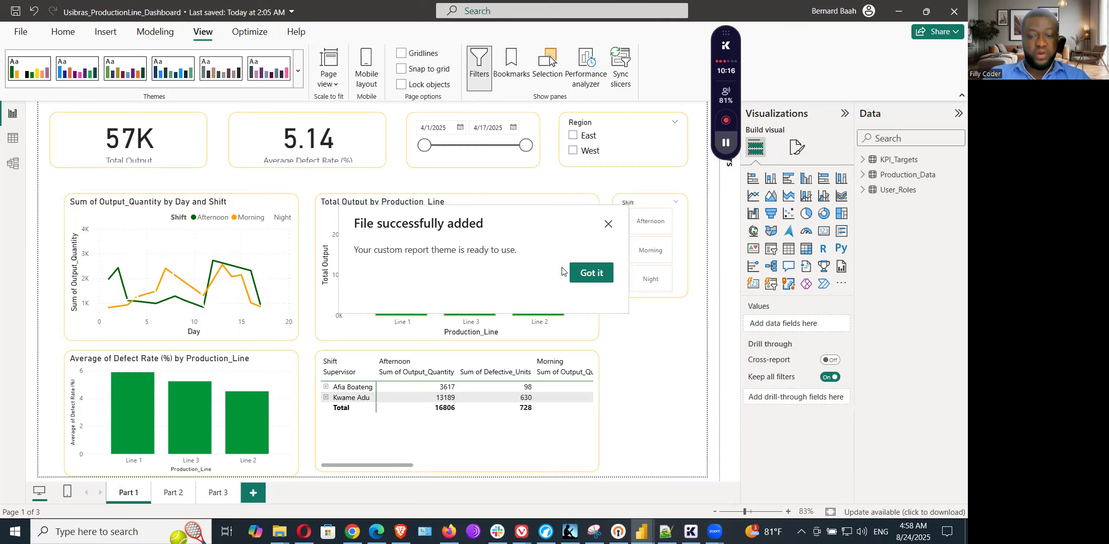
click(587, 274)
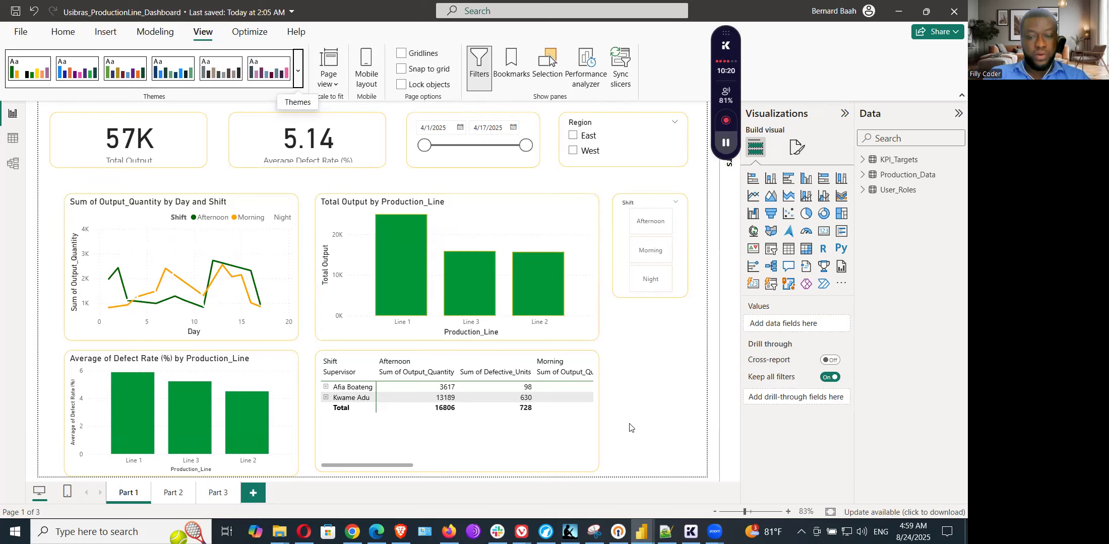
Step: Check the report formatting and themes notes in Notepad++, and return to the Production Line Project report
key(alt+Tab)
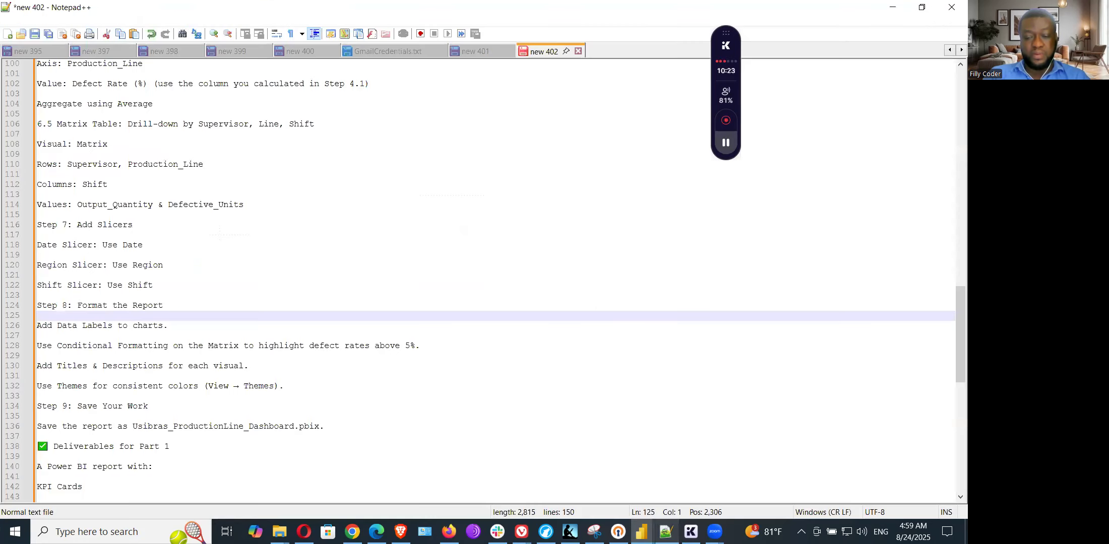
mouse_move(642, 532)
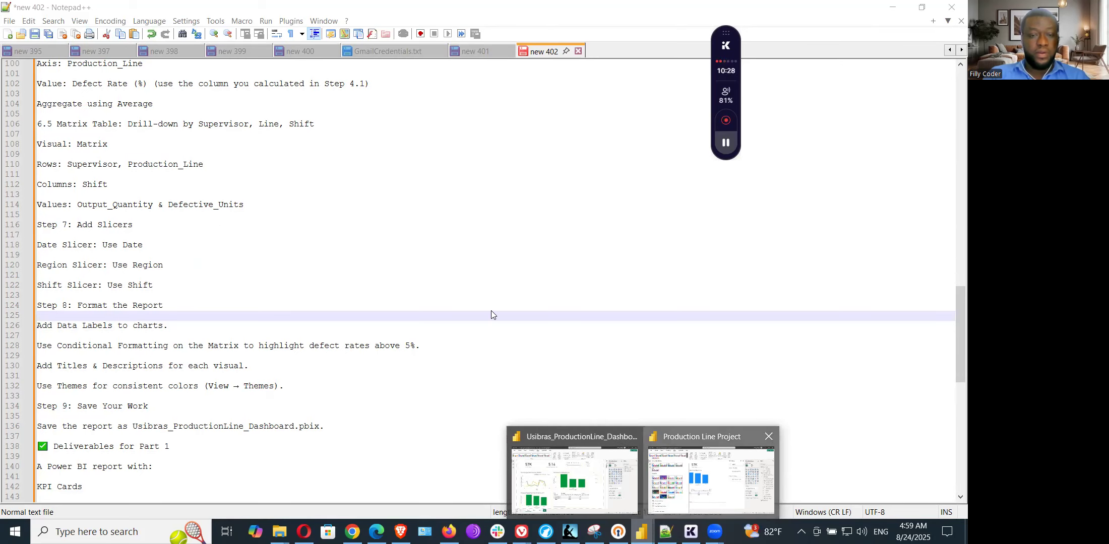
key(alt+Tab)
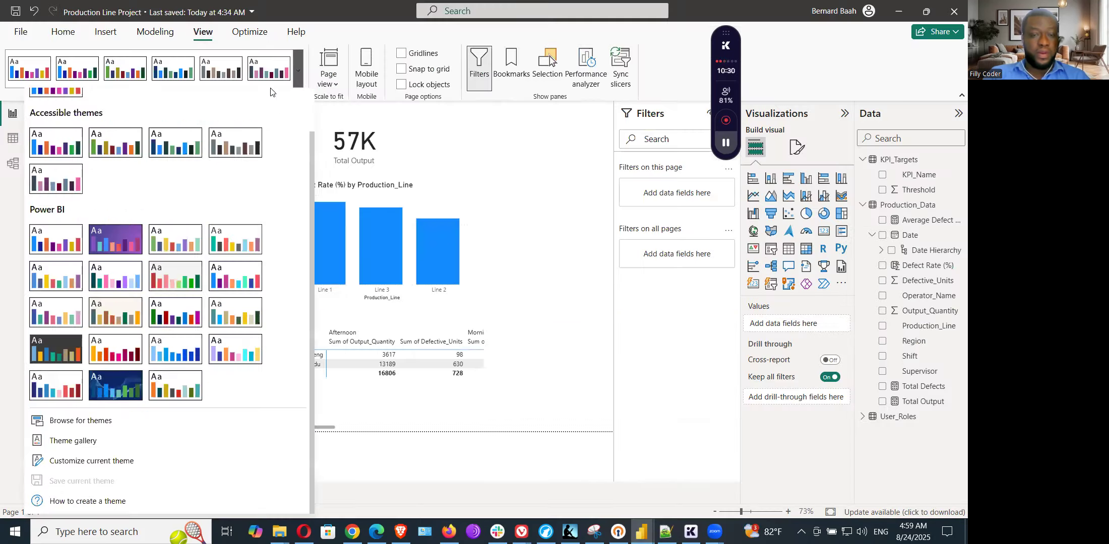
Step: Browse for report themes and apply the usibrascustomtheme JSON file from the Homework Project folder to the Production Line Project report
click(298, 79)
click(298, 79)
click(298, 79)
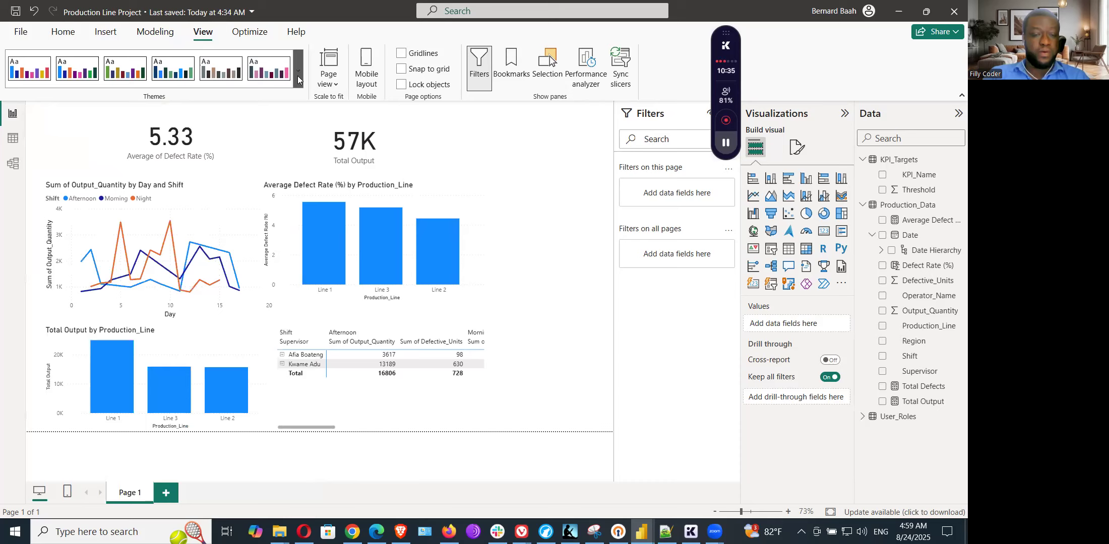
click(298, 80)
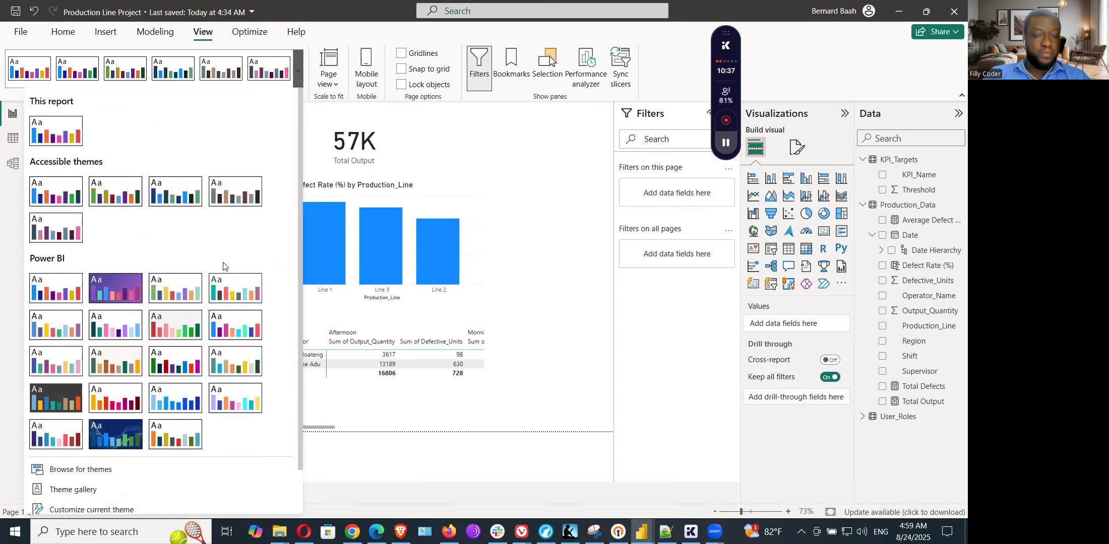
scroll(224, 265, down, 2)
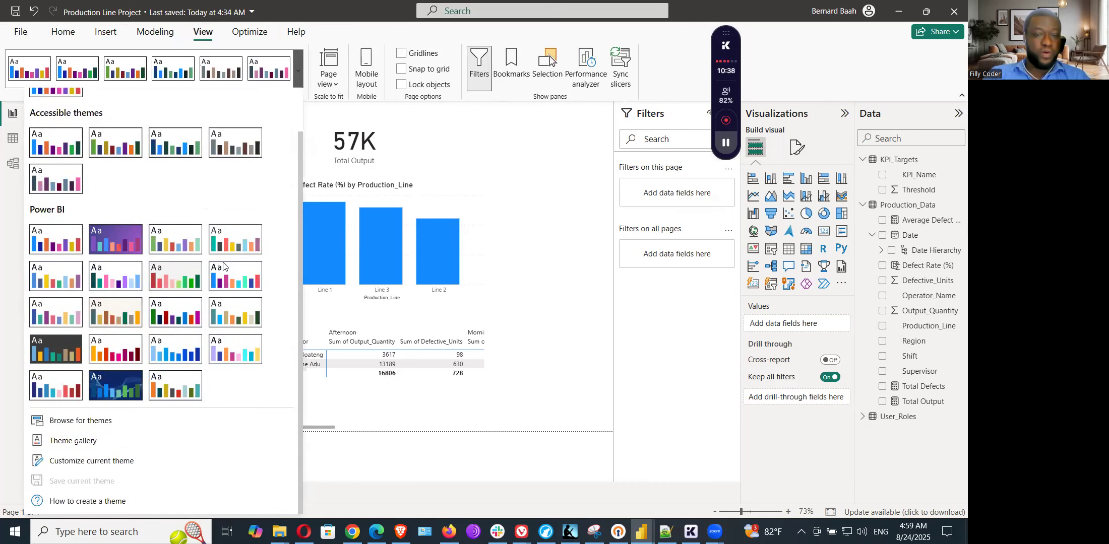
click(92, 422)
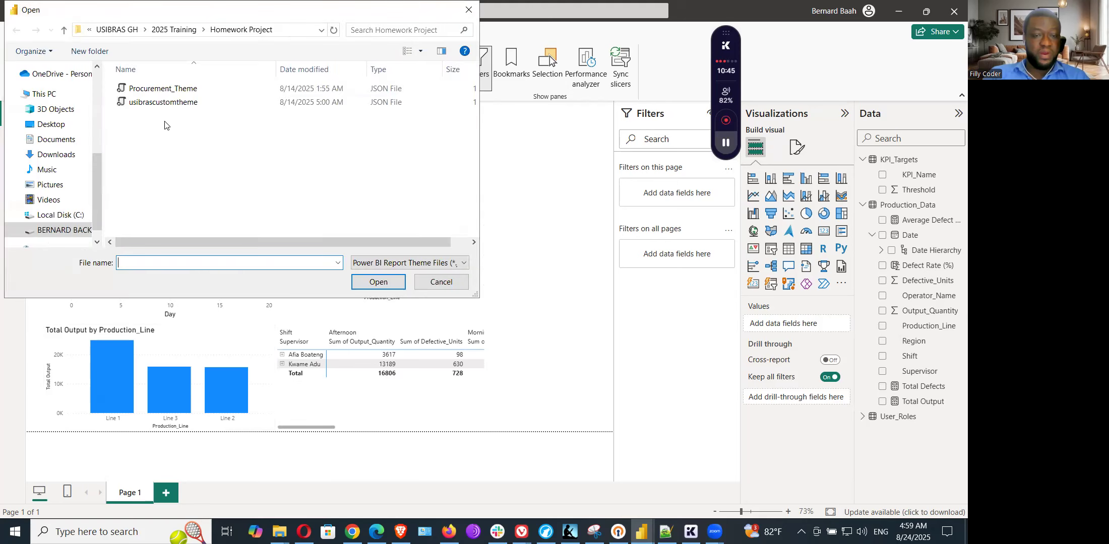
double_click(166, 103)
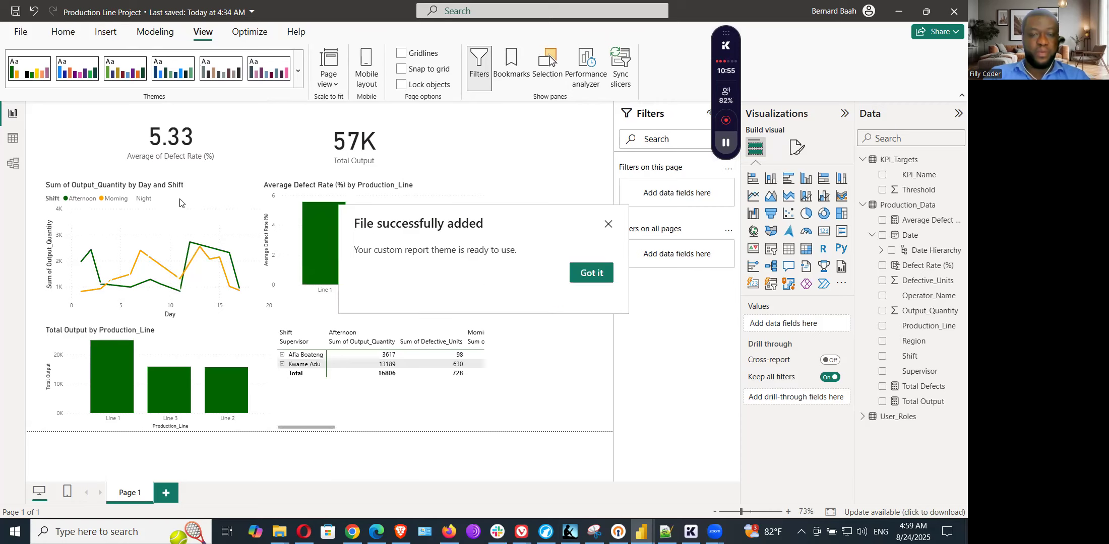
click(591, 273)
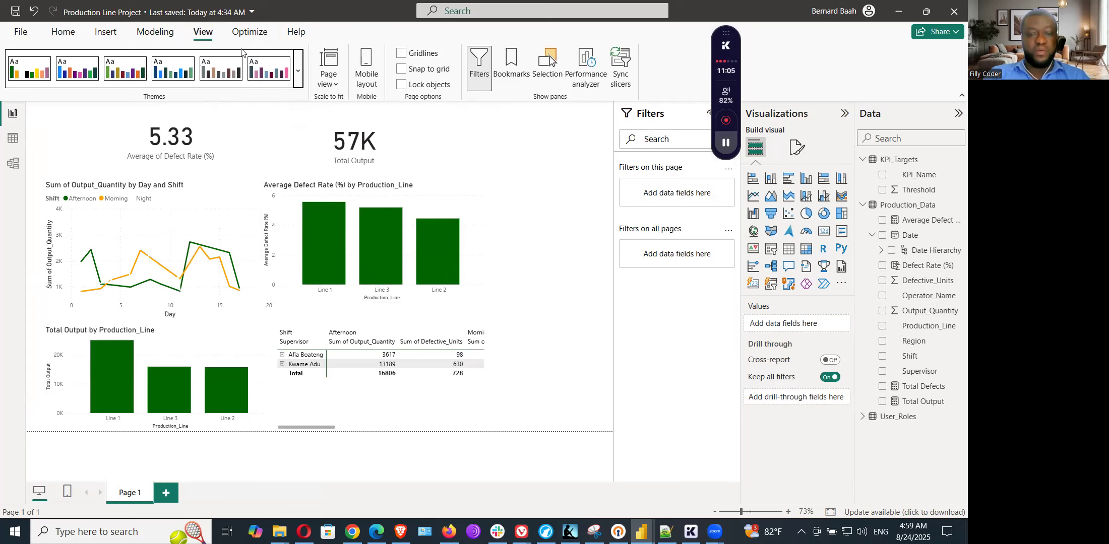
Step: Review the current theme's customization settings for name and colors, text, visuals, page and filter pane, and cancel without applying changes
click(300, 81)
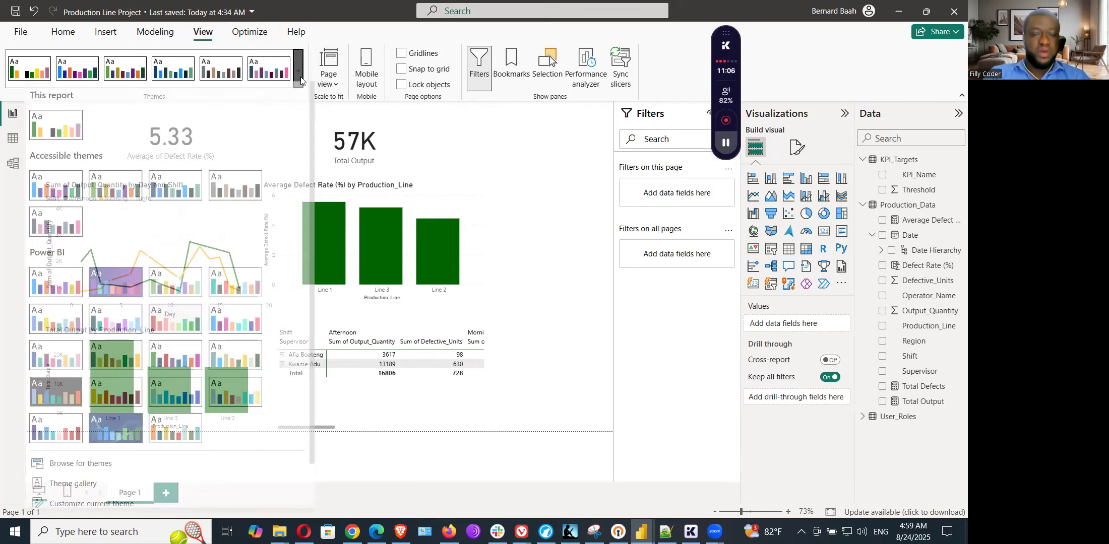
scroll(136, 438, down, 1)
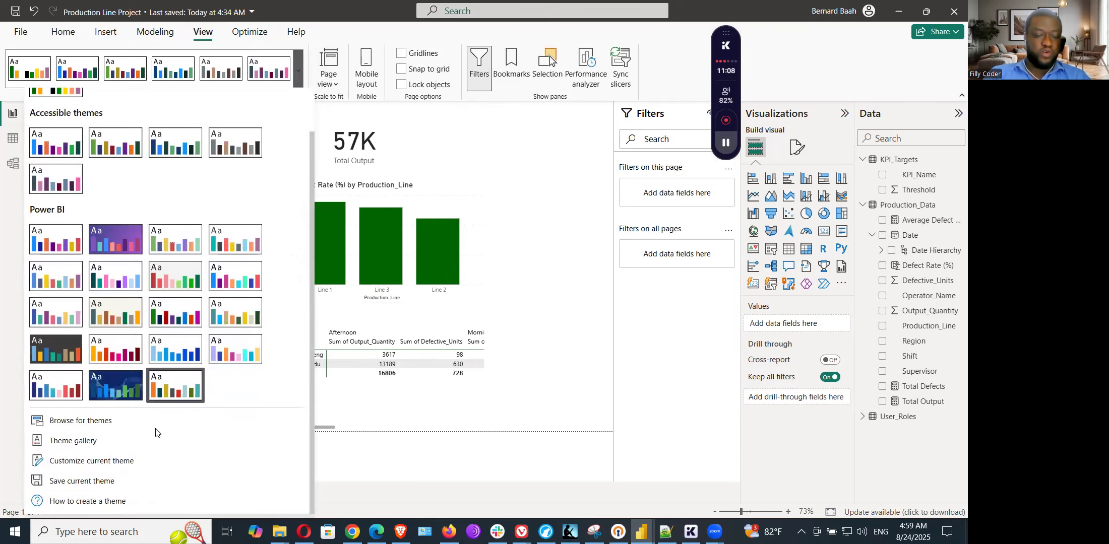
click(86, 463)
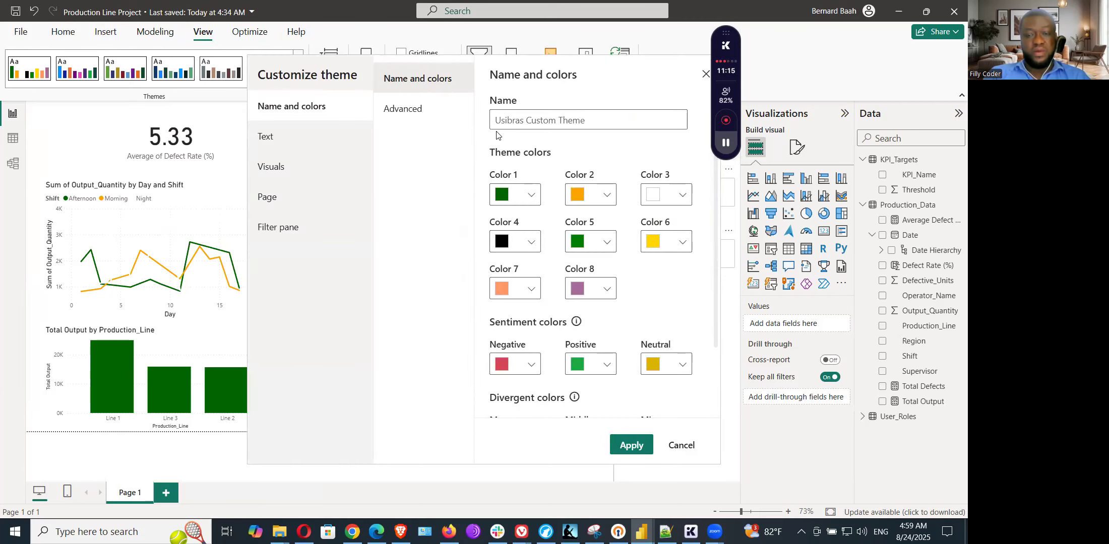
click(266, 137)
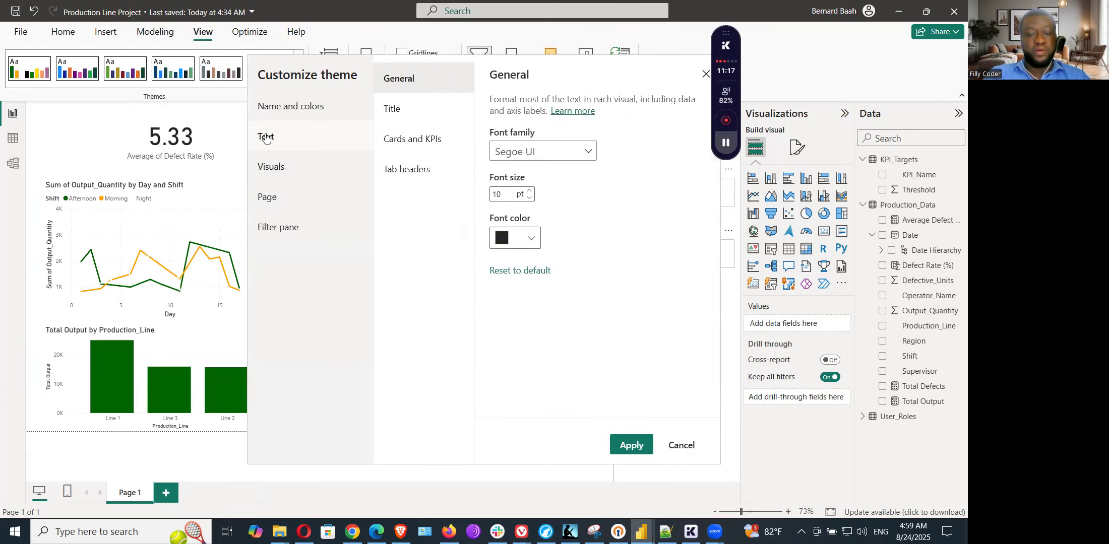
click(288, 173)
click(265, 202)
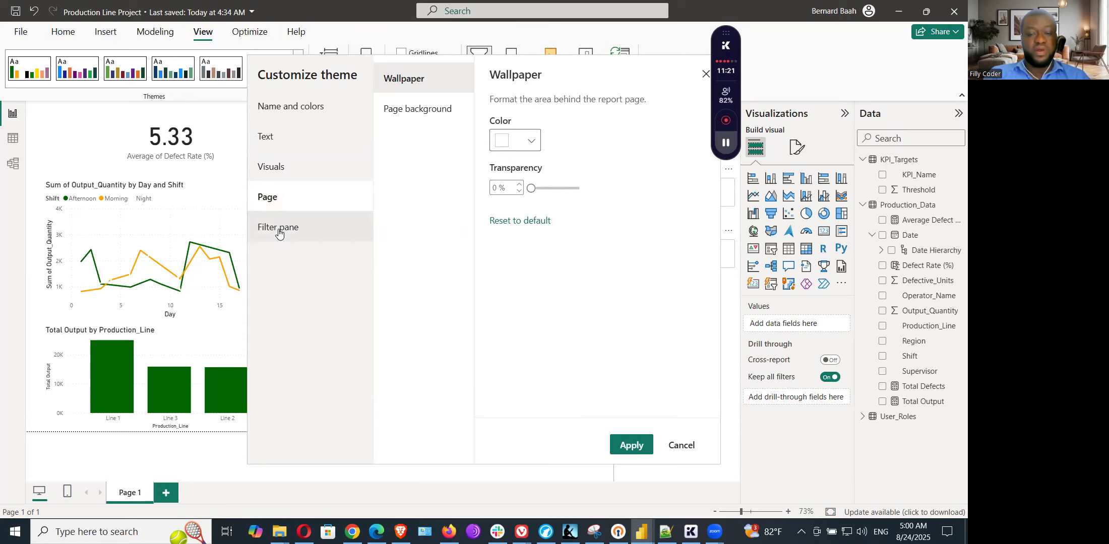
click(279, 233)
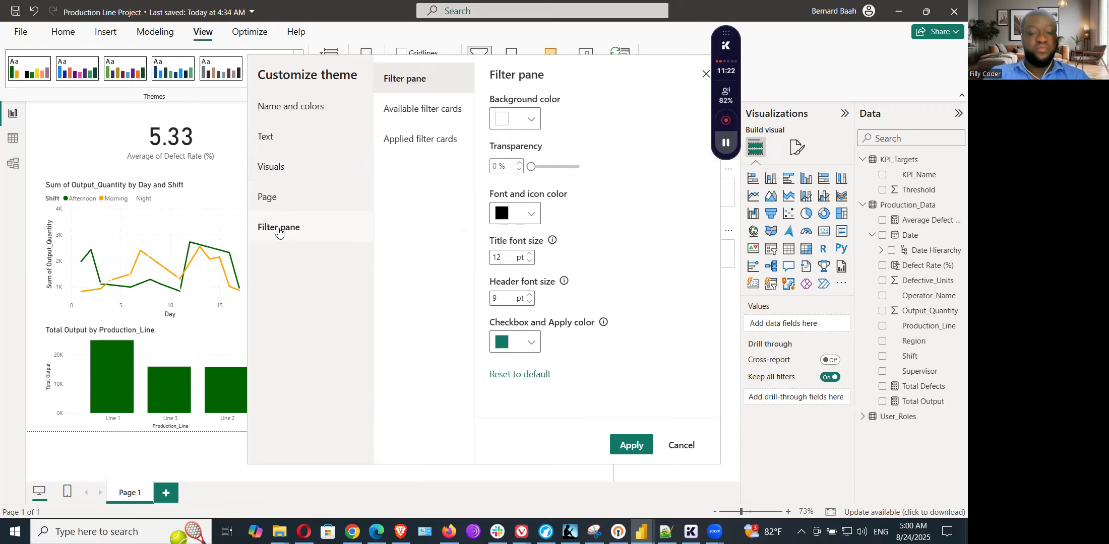
click(304, 115)
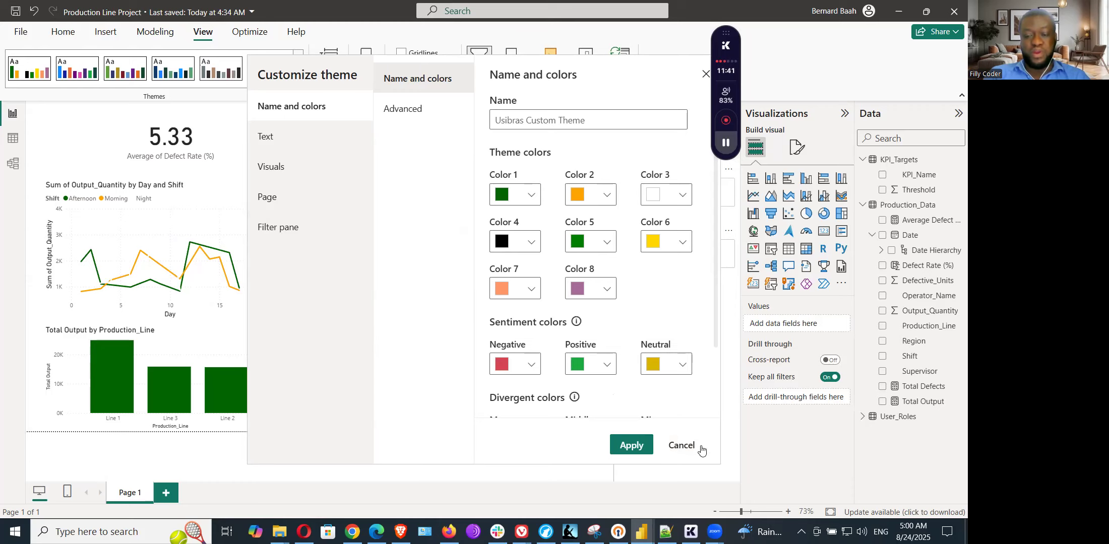
click(682, 446)
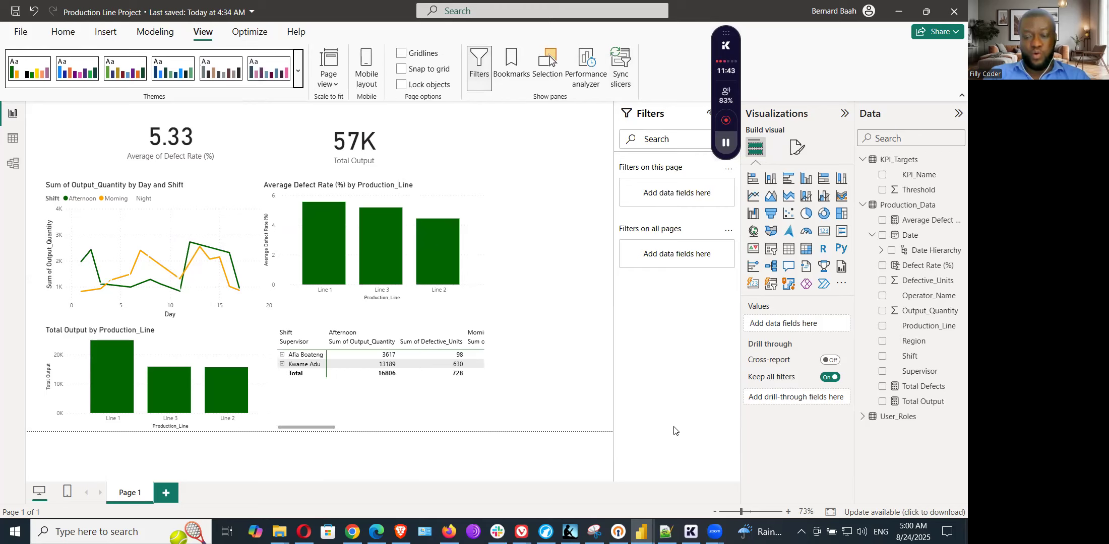